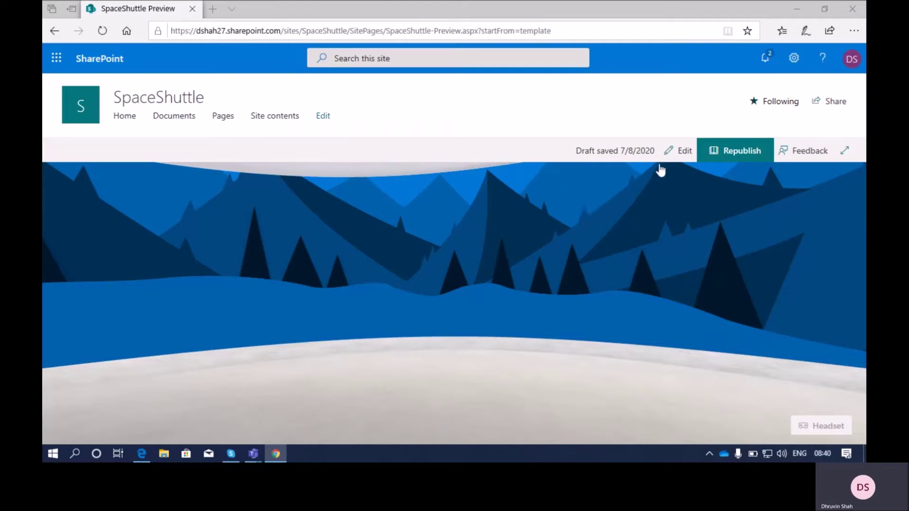
Put the SpaceShuttle Preview space into edit mode.
click(673, 152)
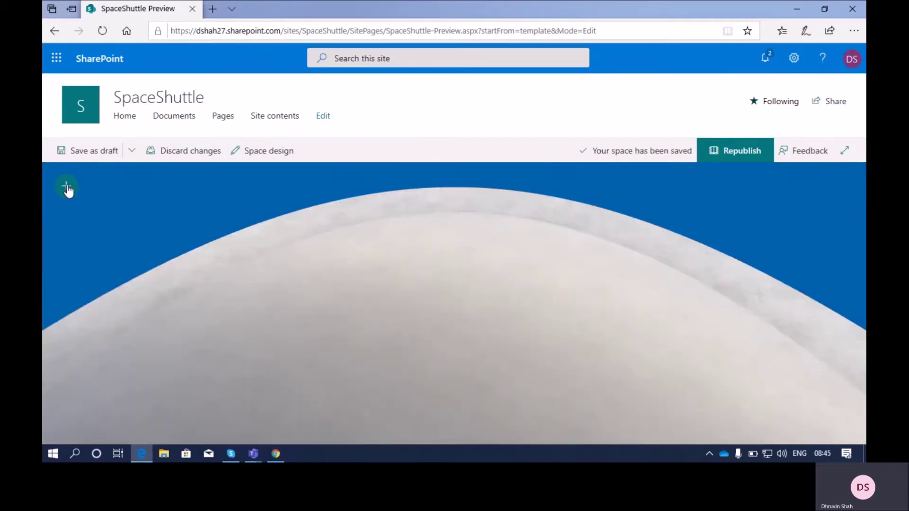
Add a 3D object web part and place it on the floor in the scene.
click(67, 187)
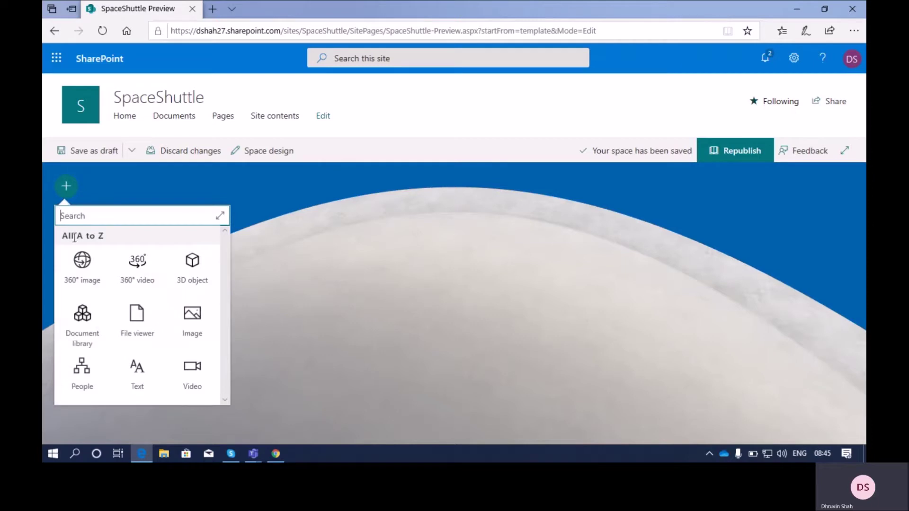
click(190, 271)
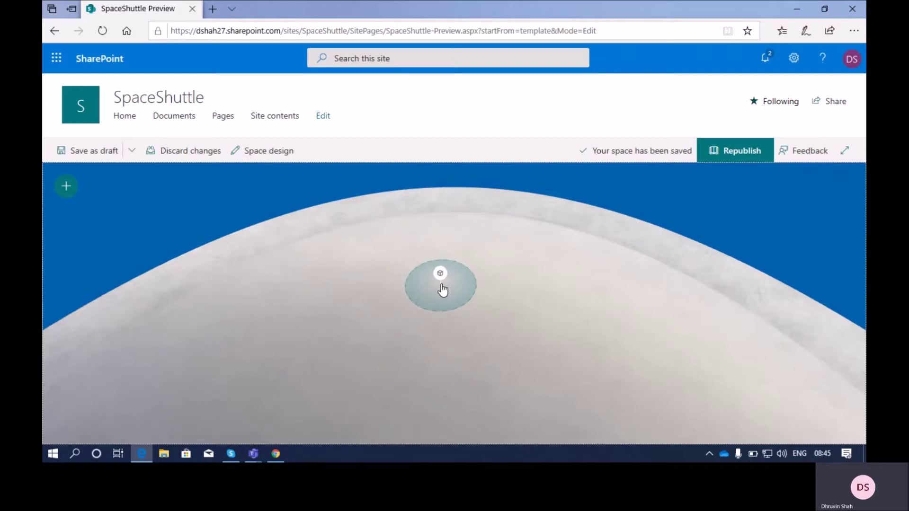
click(441, 285)
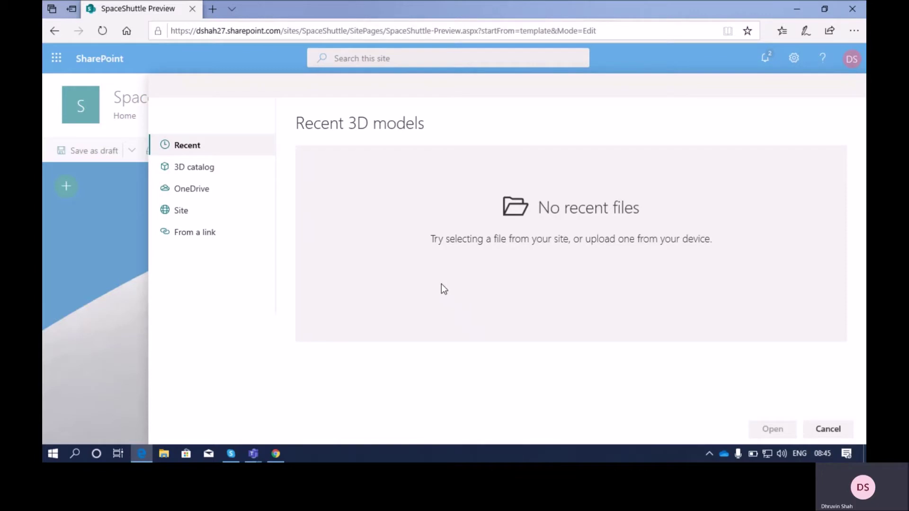
Search the 3D catalog for 'bicycle', insert the bicycle model and select it.
click(219, 170)
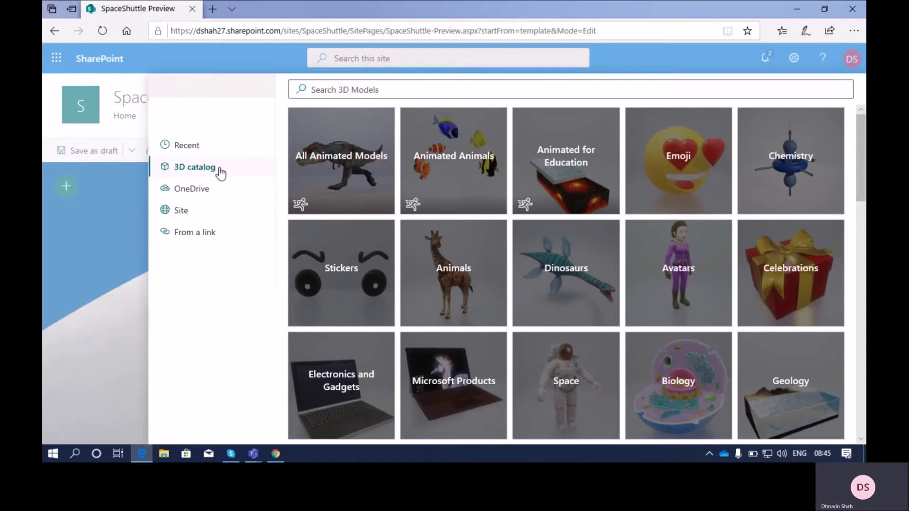
text(bio)
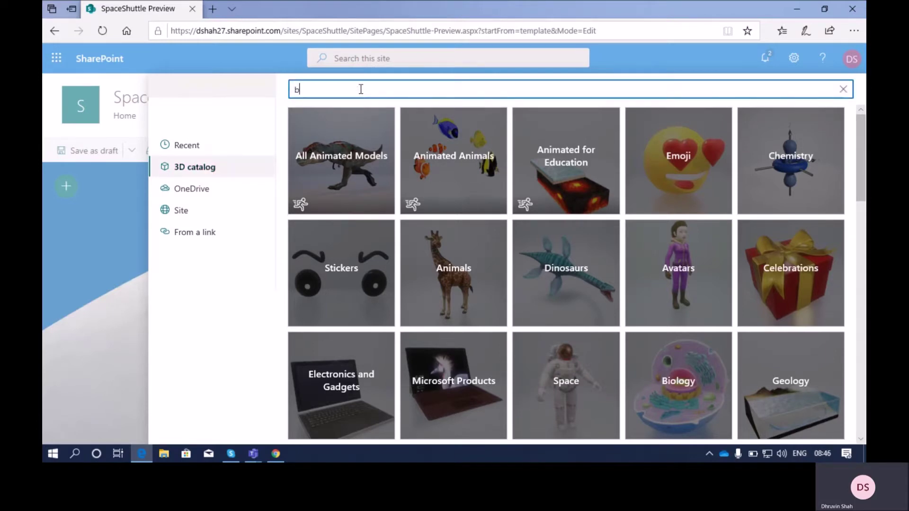
text(ycle)
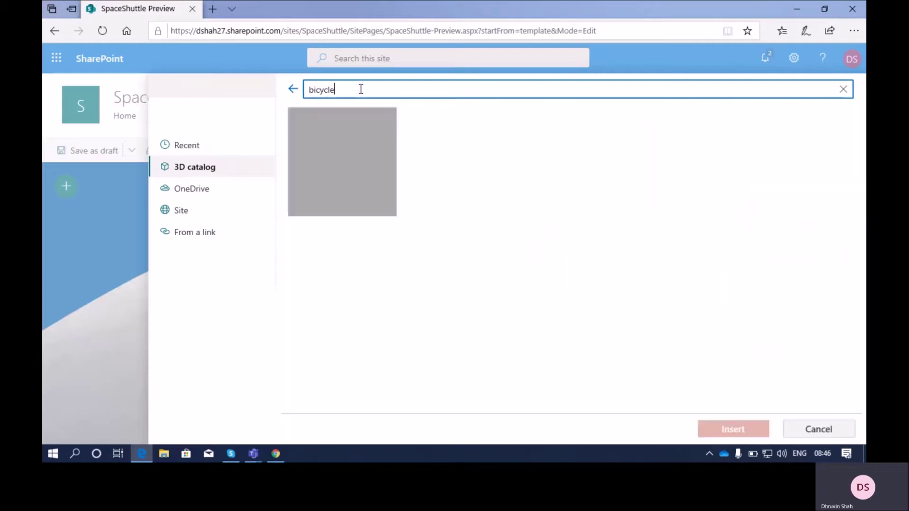
click(367, 112)
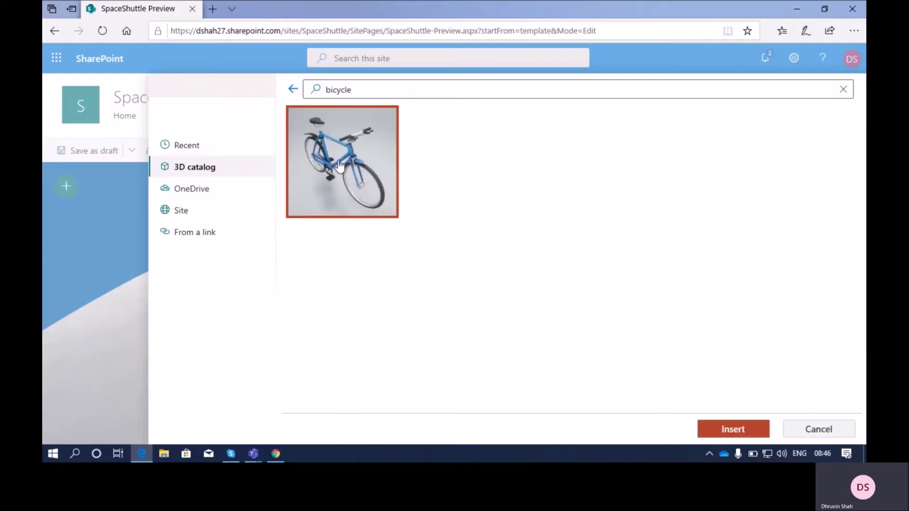
click(733, 429)
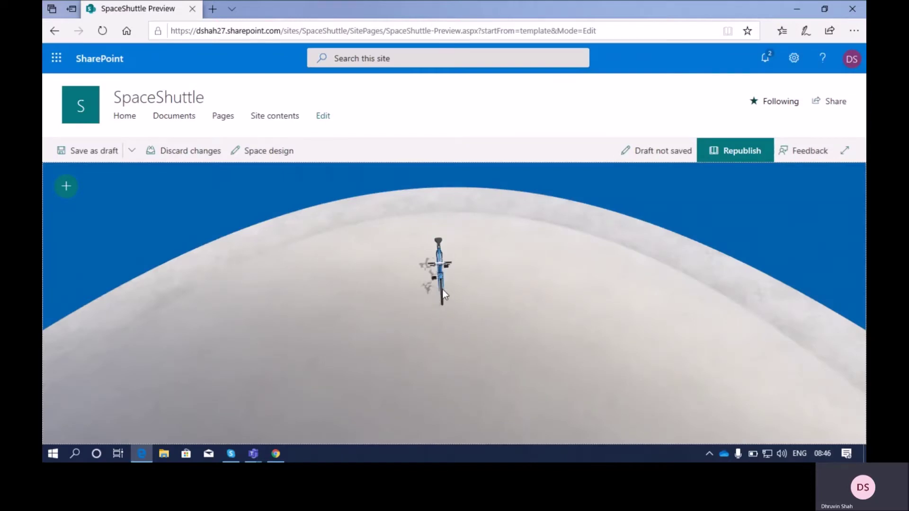
click(442, 288)
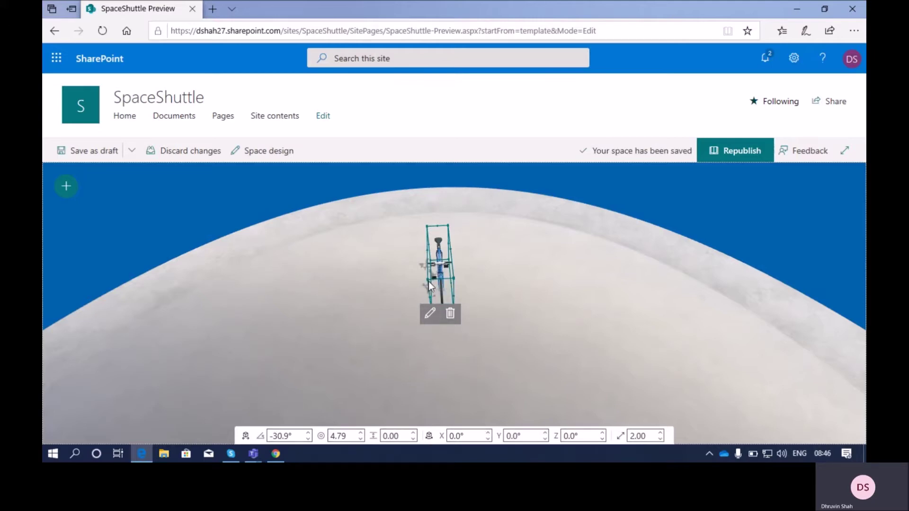
Scale the bicycle to 3.31 and set it at angle -24.0°, 5.03 from the viewer.
mouse_move(428, 281)
mouse_down()
mouse_move(362, 280)
mouse_move(325, 292)
mouse_move(312, 361)
mouse_up()
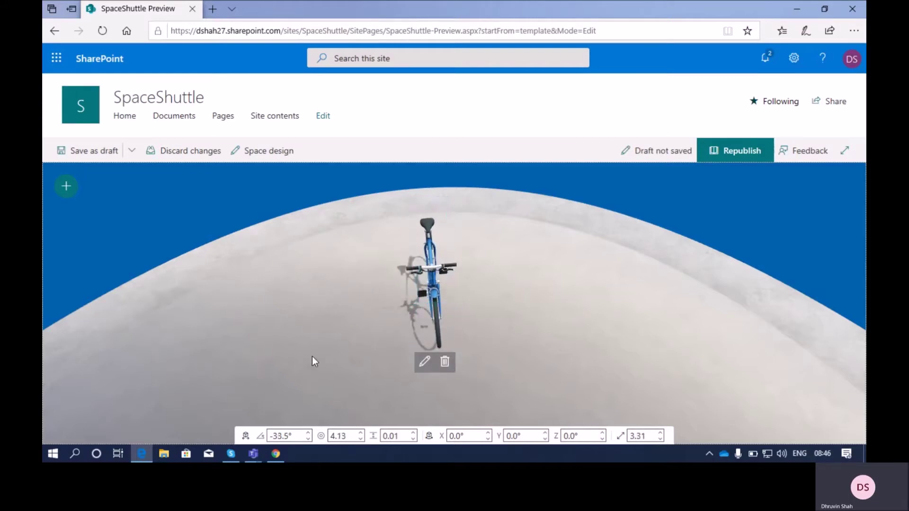
drag(440, 339, 462, 313)
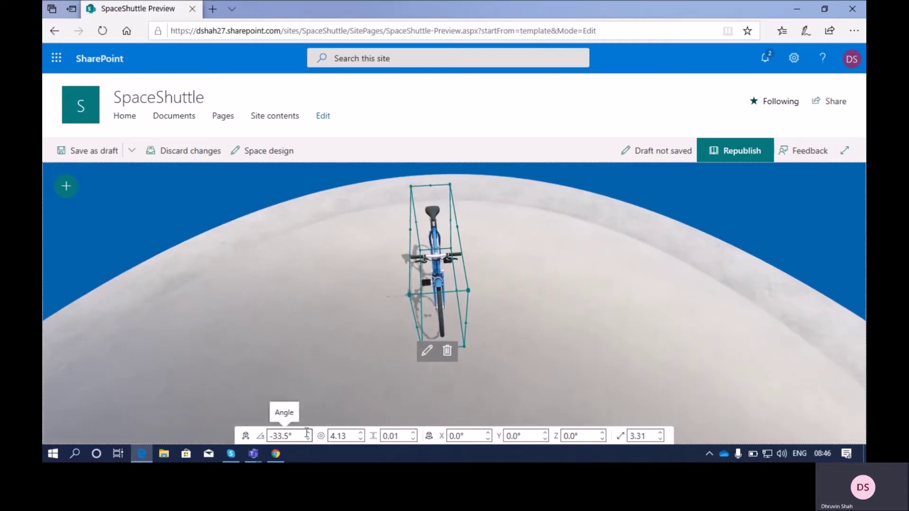
drag(308, 433, 309, 433)
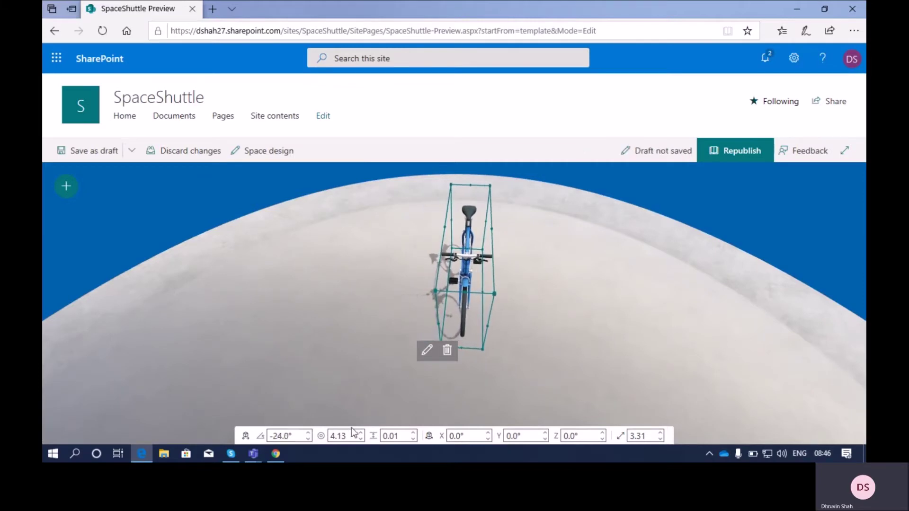
drag(362, 434, 362, 434)
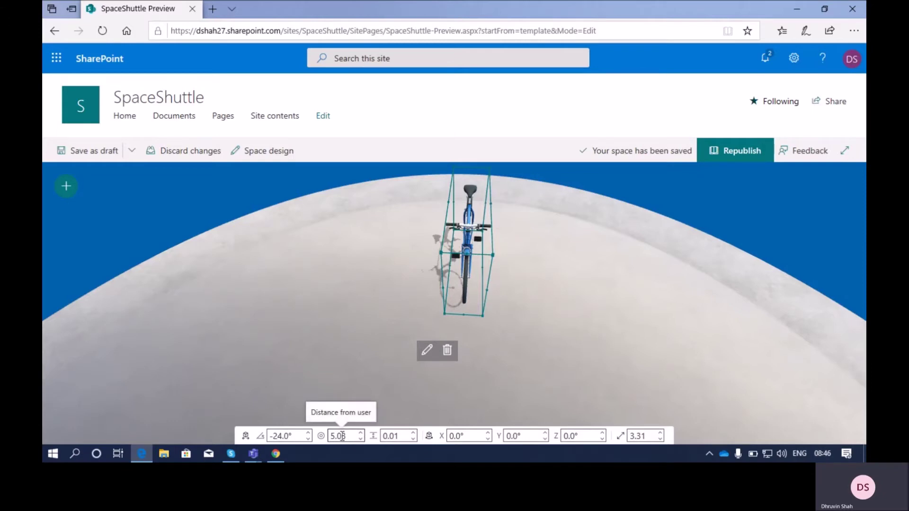
Raise the bicycle off the floor and tilt it slightly around the X axis.
click(339, 436)
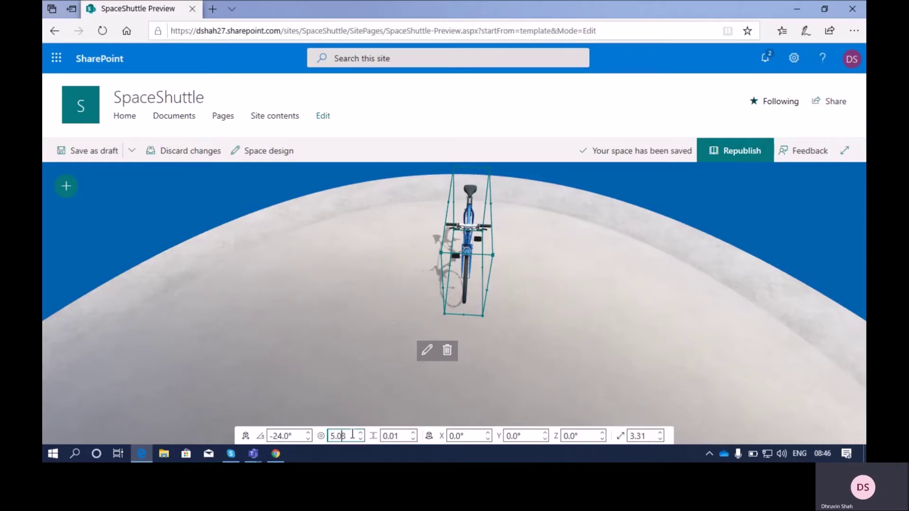
click(413, 432)
click(413, 432)
click(413, 432)
click(414, 432)
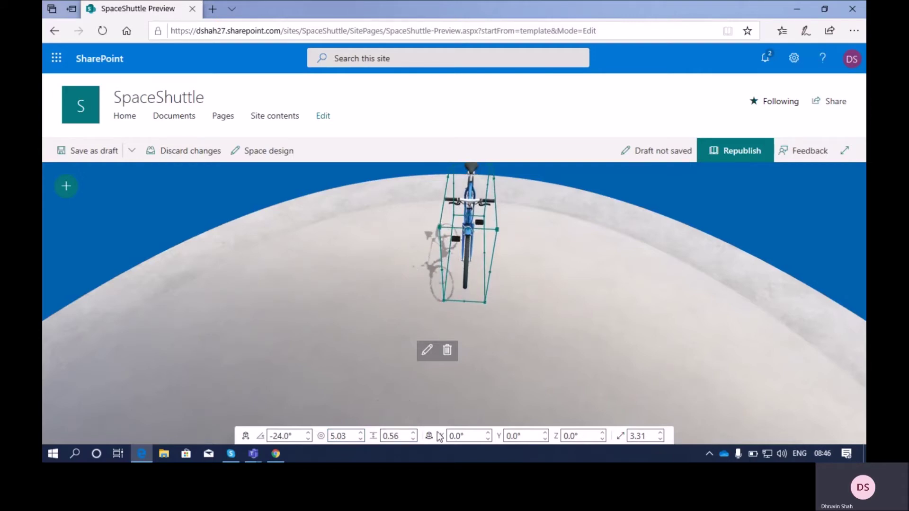
click(488, 438)
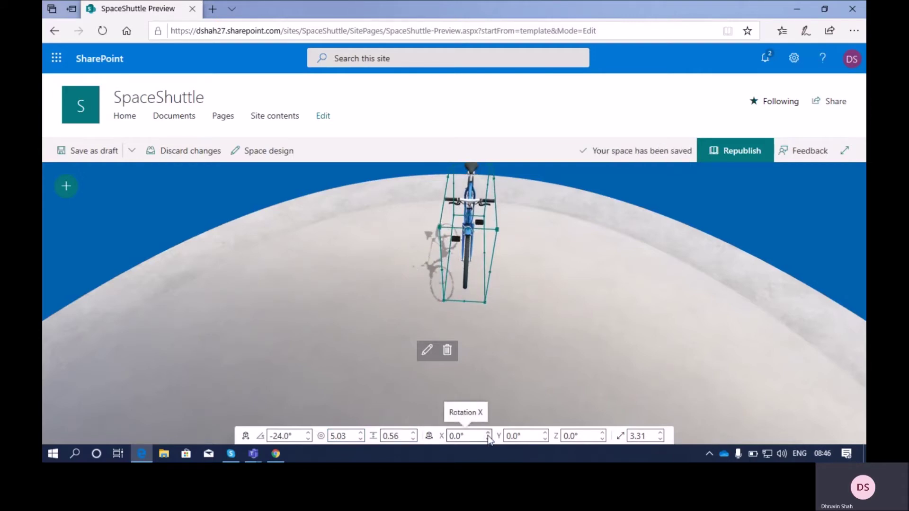
click(488, 439)
click(488, 436)
click(488, 436)
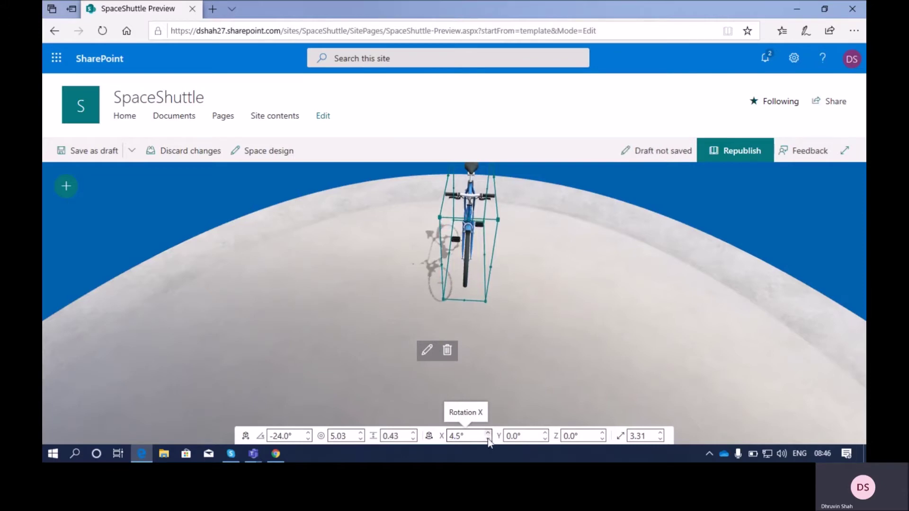
Rotate the bicycle to 24° around its vertical axis so it stands side-on.
click(545, 434)
click(545, 435)
click(545, 434)
click(546, 434)
click(545, 434)
click(545, 435)
click(545, 434)
click(545, 434)
click(545, 434)
click(545, 434)
click(545, 434)
click(545, 434)
click(545, 435)
click(545, 435)
click(545, 435)
click(545, 435)
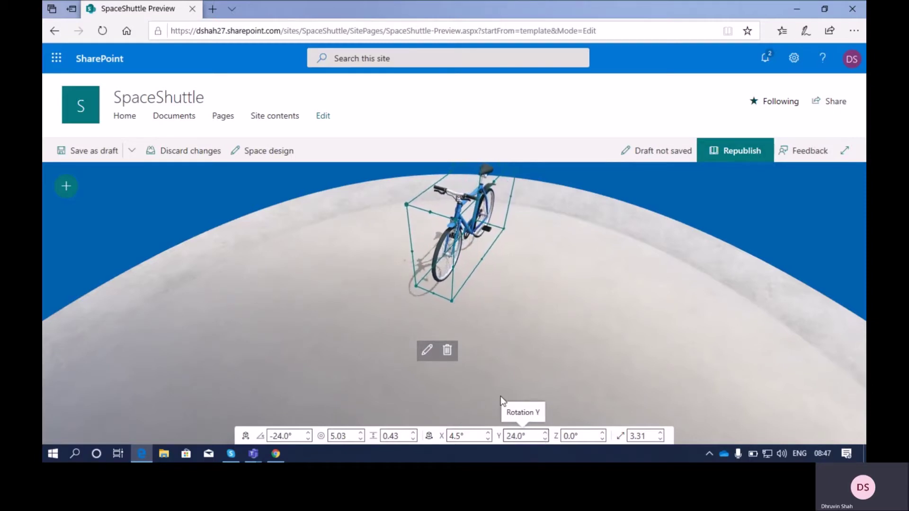
Move the bicycle left and closer, to -29.0° and 3.93 from the viewer.
click(454, 273)
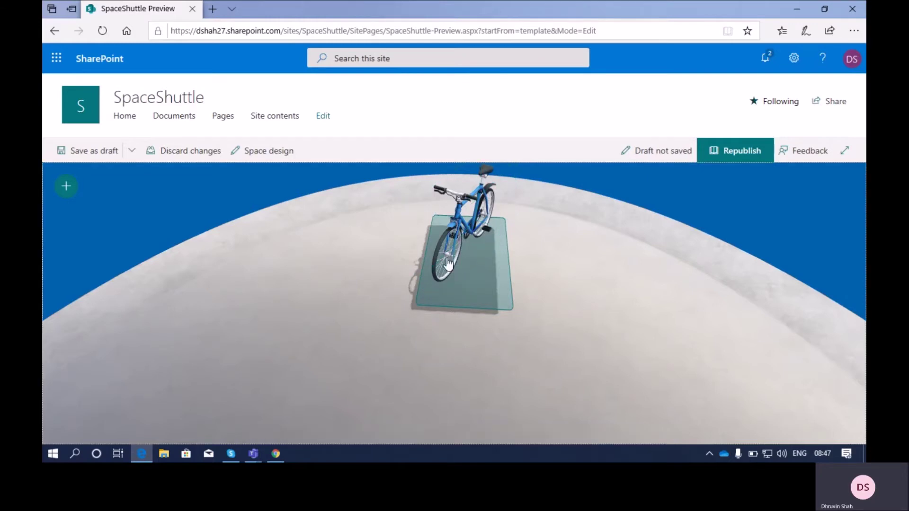
click(445, 251)
mouse_move(452, 267)
mouse_down()
mouse_move(410, 269)
mouse_move(423, 266)
mouse_move(366, 256)
mouse_move(357, 222)
mouse_up()
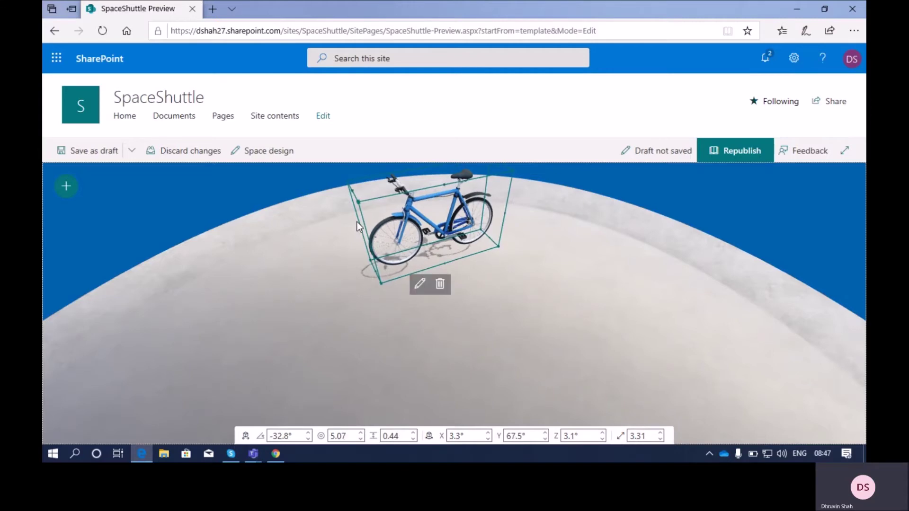
mouse_move(492, 249)
mouse_down()
mouse_move(492, 259)
mouse_move(506, 246)
mouse_move(506, 256)
mouse_up()
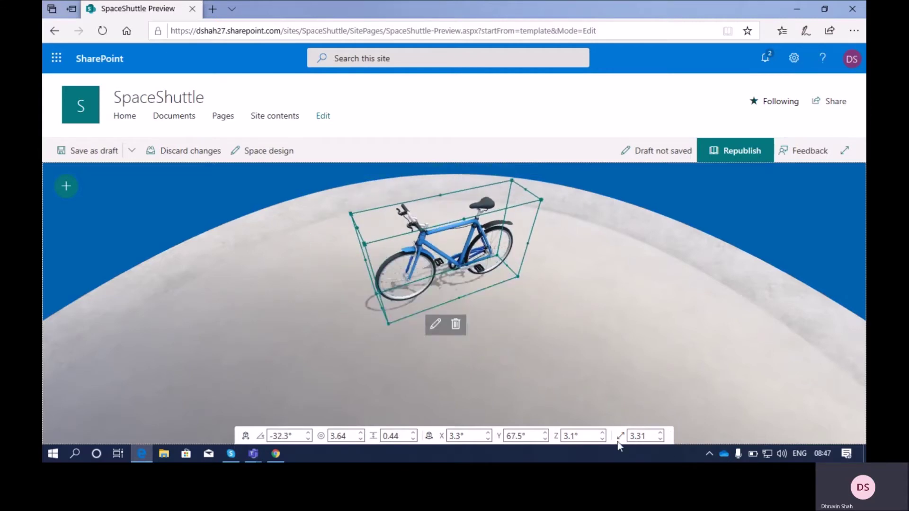
Tilt the bicycle to 9.6° on Z and enlarge it to scale 3.51.
click(603, 433)
click(603, 433)
click(603, 433)
click(603, 433)
click(603, 433)
click(603, 432)
click(603, 432)
click(661, 432)
click(660, 432)
click(660, 432)
click(660, 433)
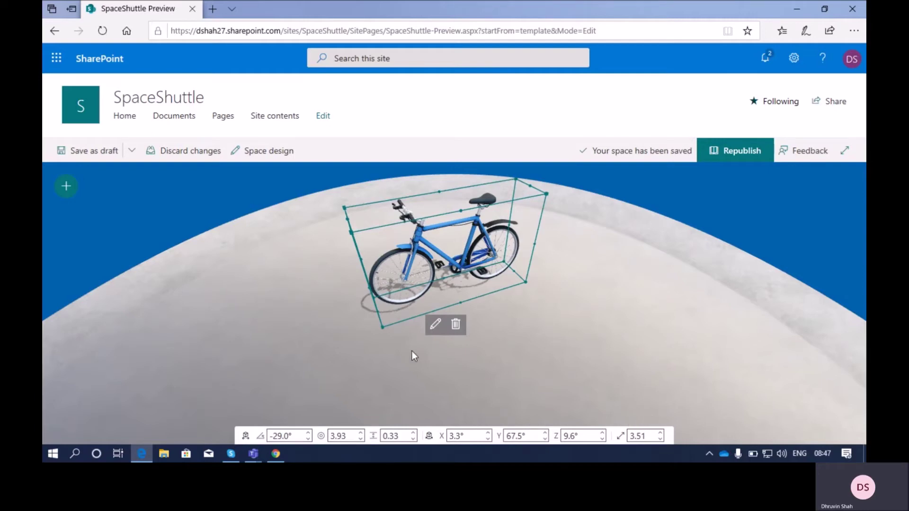
Open the bicycle's 3D object settings and collapse the Details section.
click(436, 325)
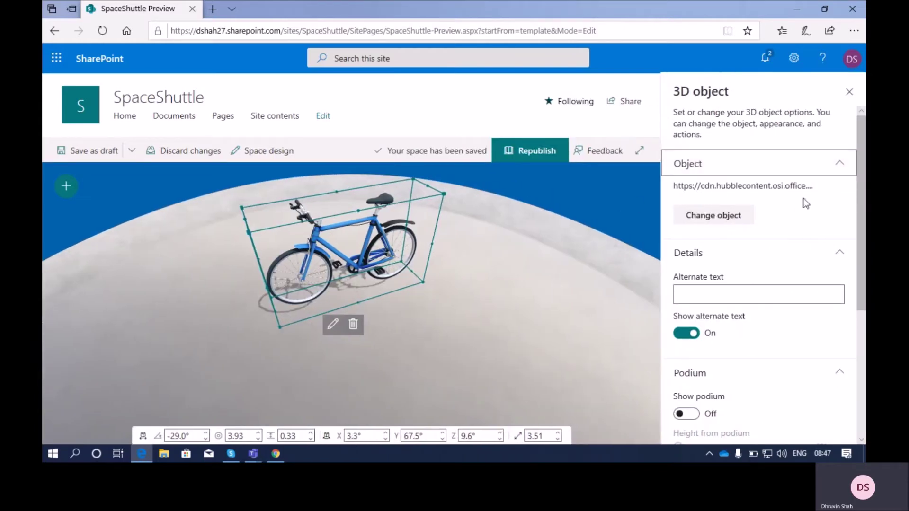
click(747, 170)
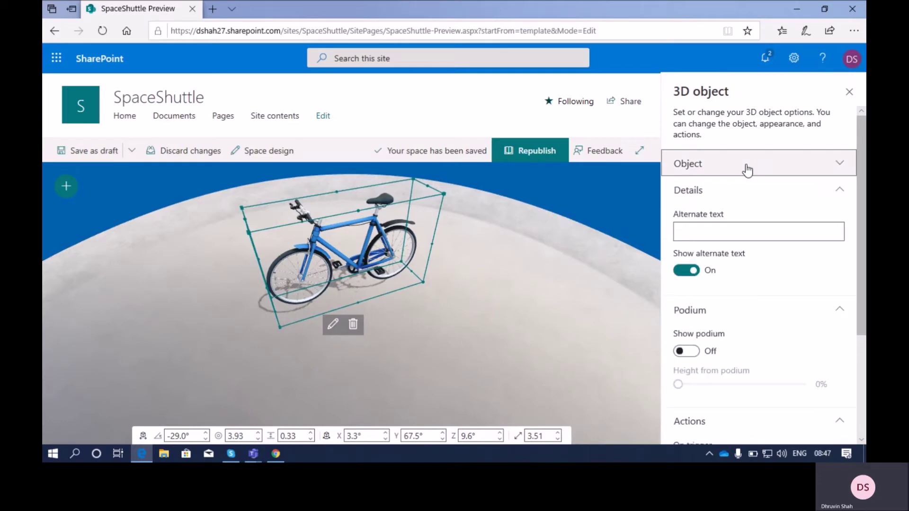
click(747, 171)
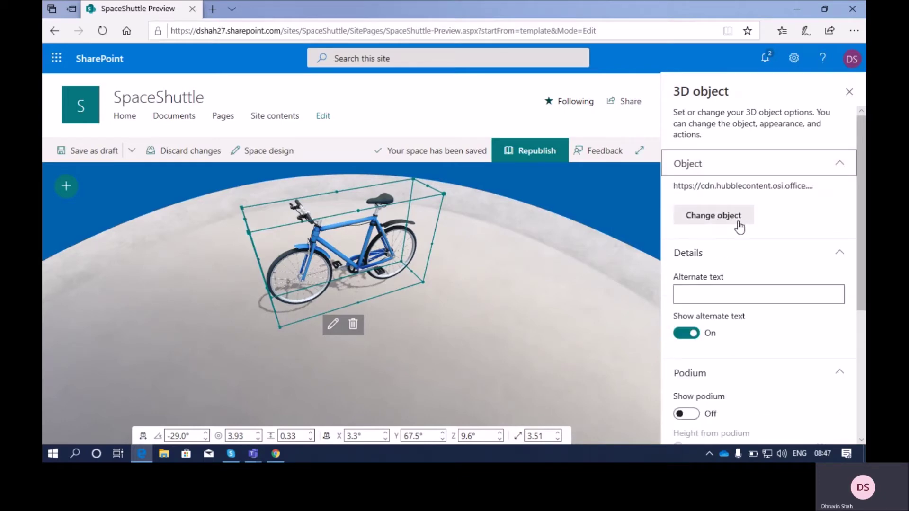
click(729, 296)
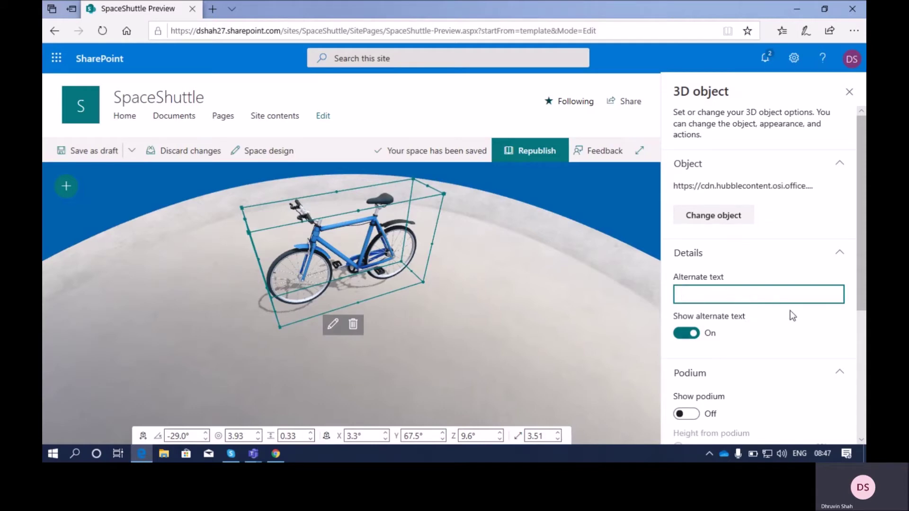
click(839, 258)
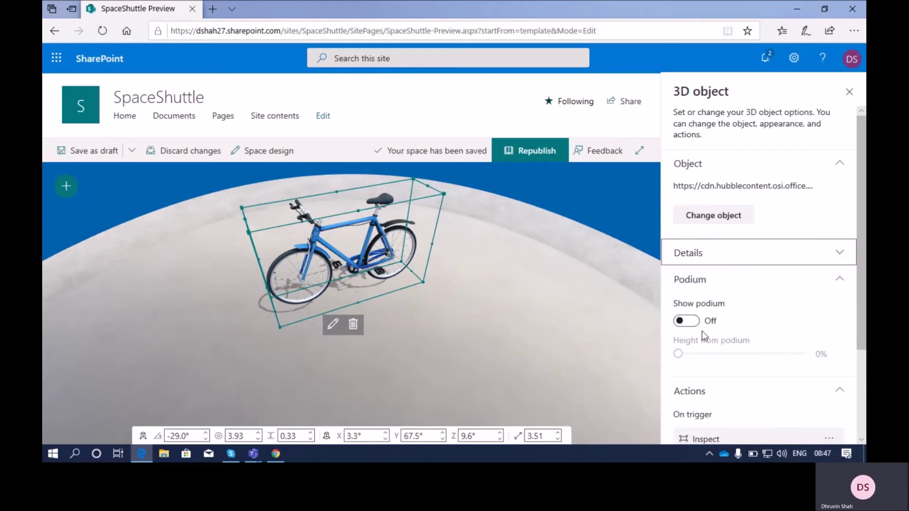
Turn on Show podium and set the height from podium to 92%.
click(686, 323)
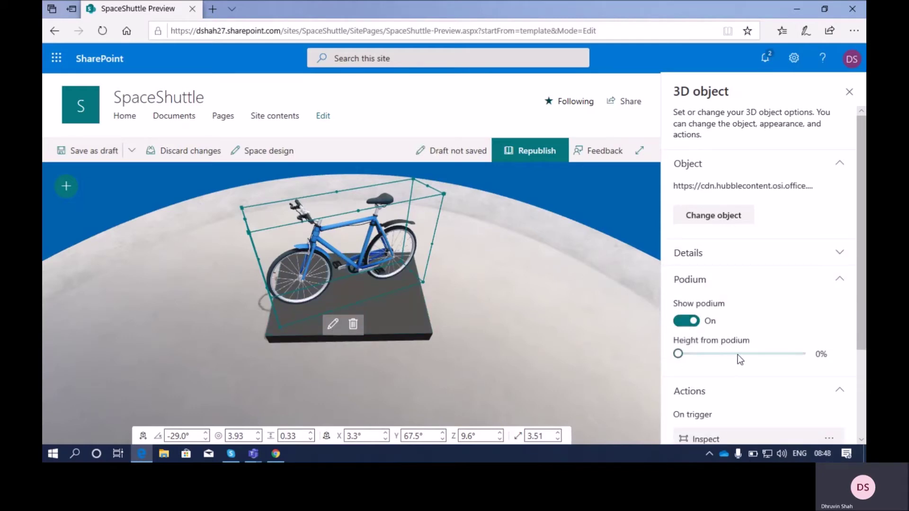
drag(678, 354, 796, 360)
scroll(735, 376, down, 2)
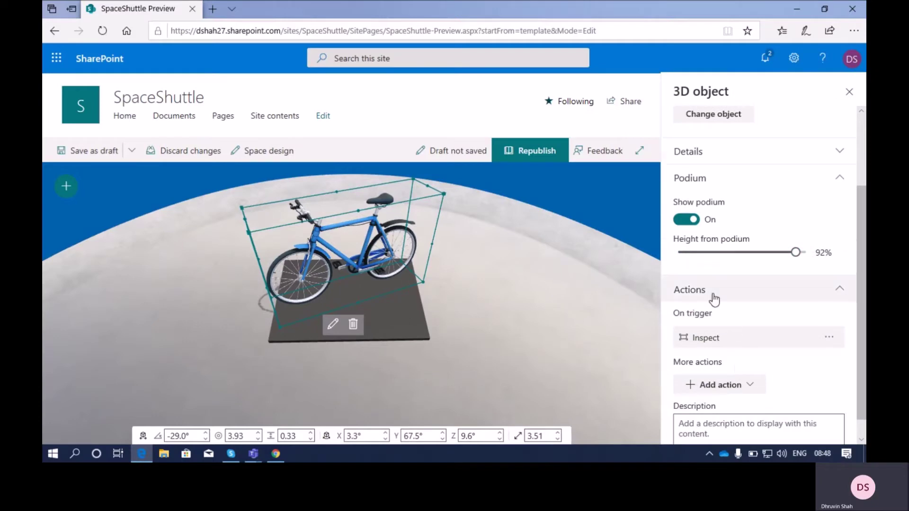
scroll(740, 340, down, 1)
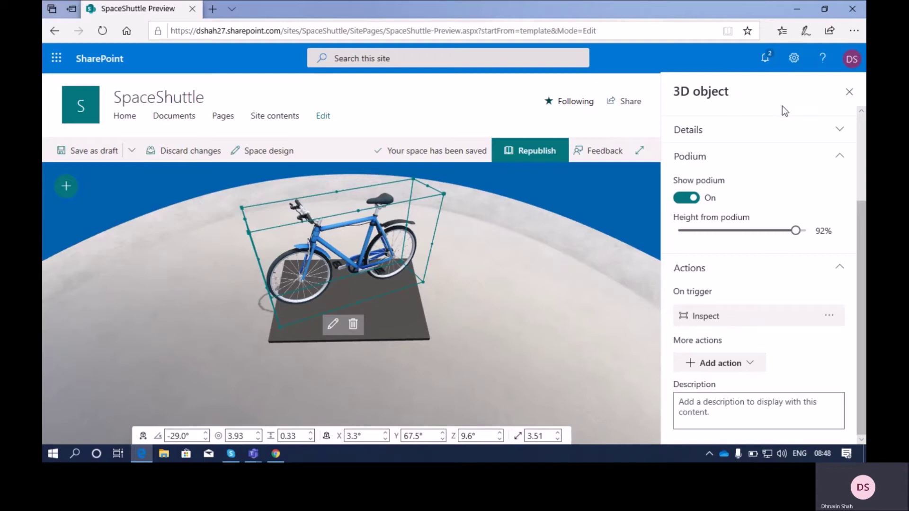
Republish the space and rotate the published bicycle on its podium to inspect it.
click(849, 92)
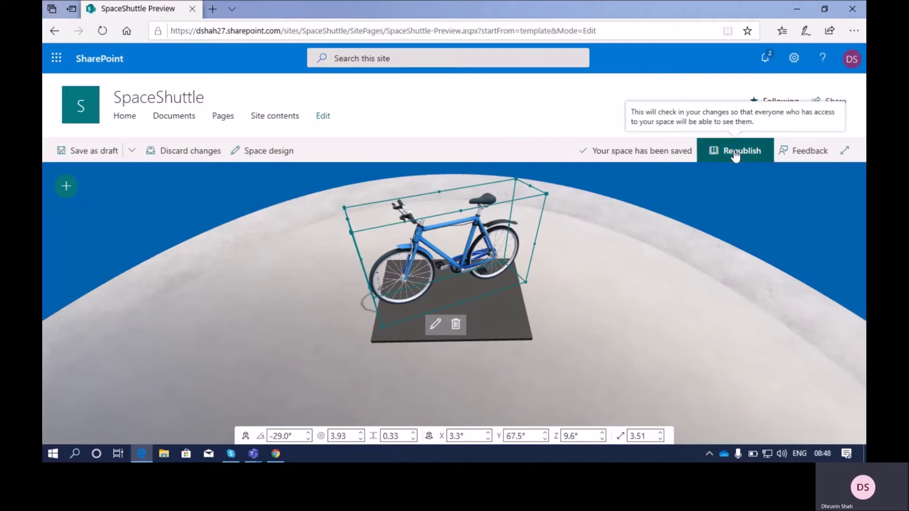
click(735, 151)
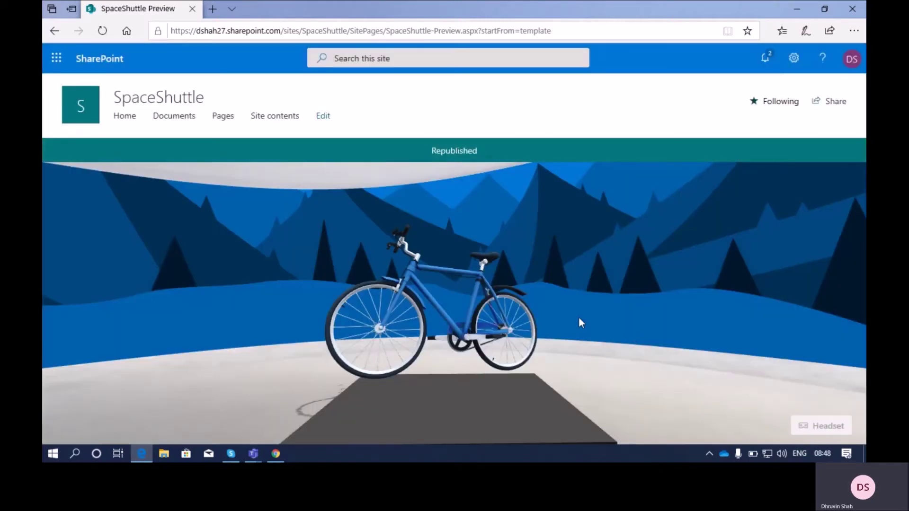
click(451, 334)
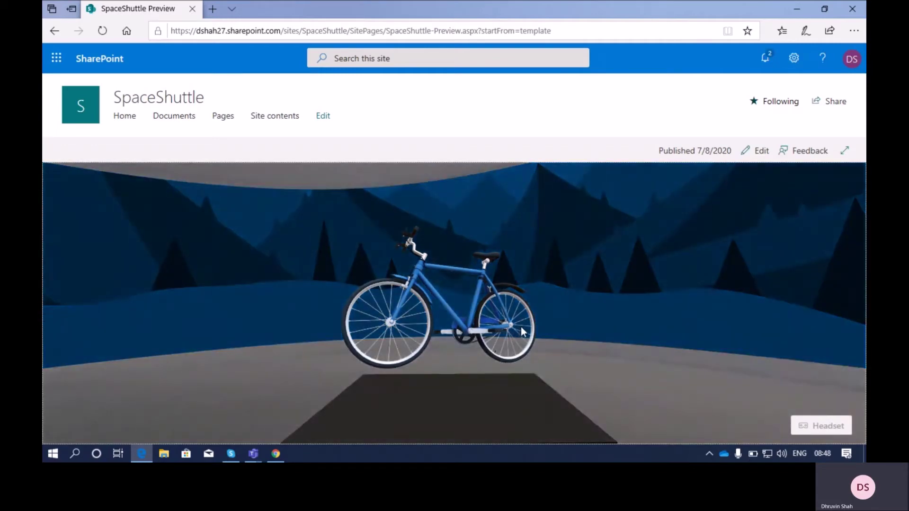
drag(520, 320, 270, 334)
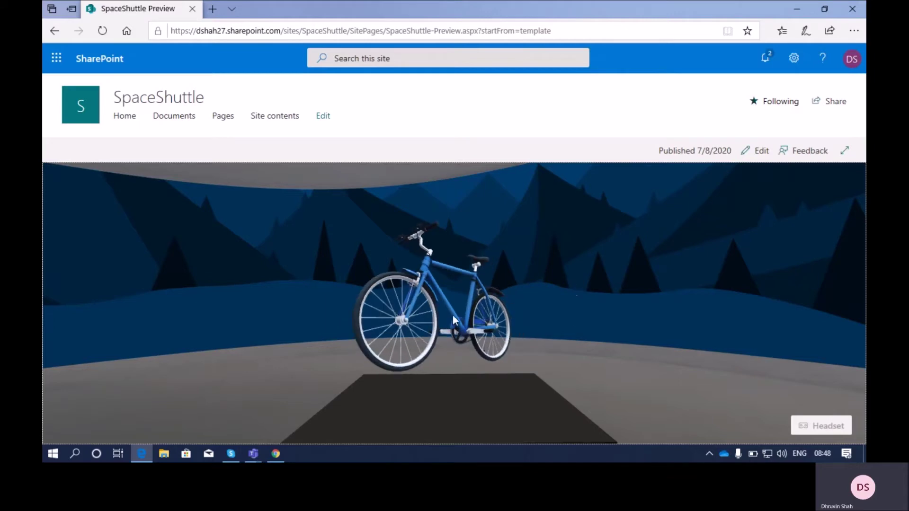
drag(405, 369, 485, 146)
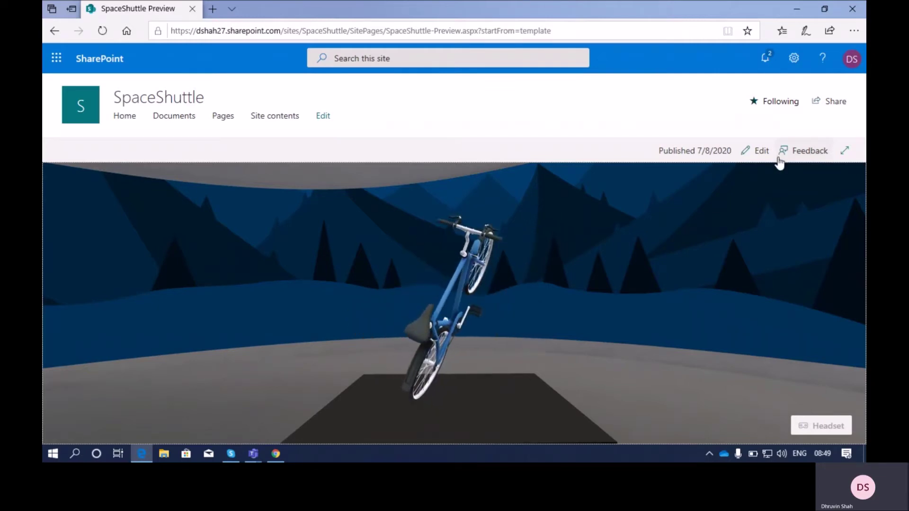
Return to edit mode and open the bicycle's 3D object settings.
click(756, 151)
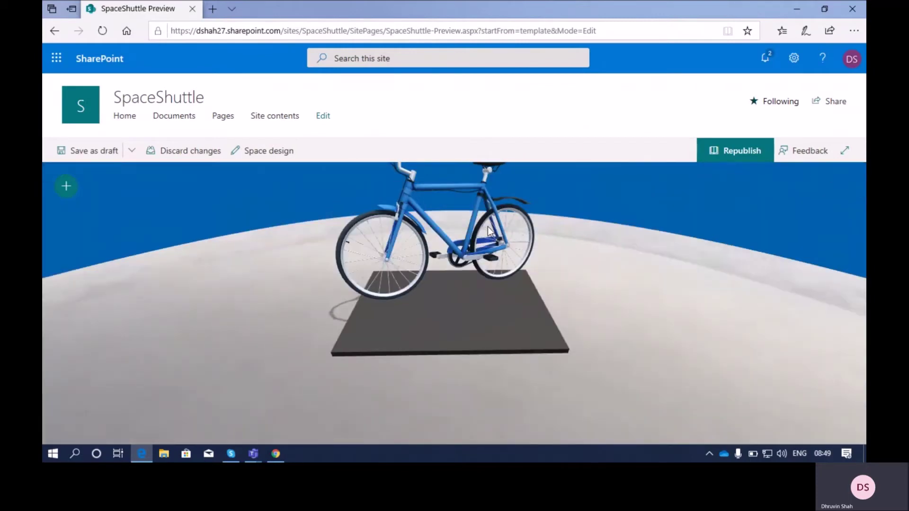
click(489, 232)
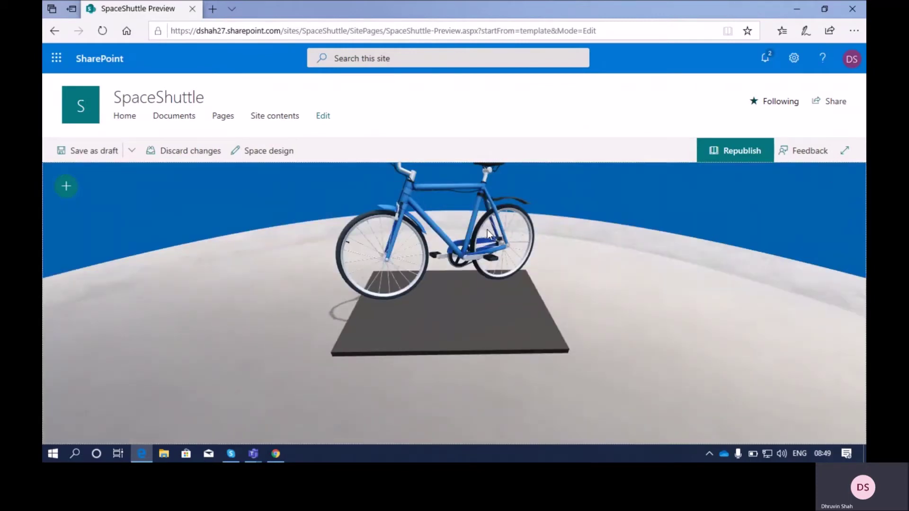
click(424, 255)
click(425, 322)
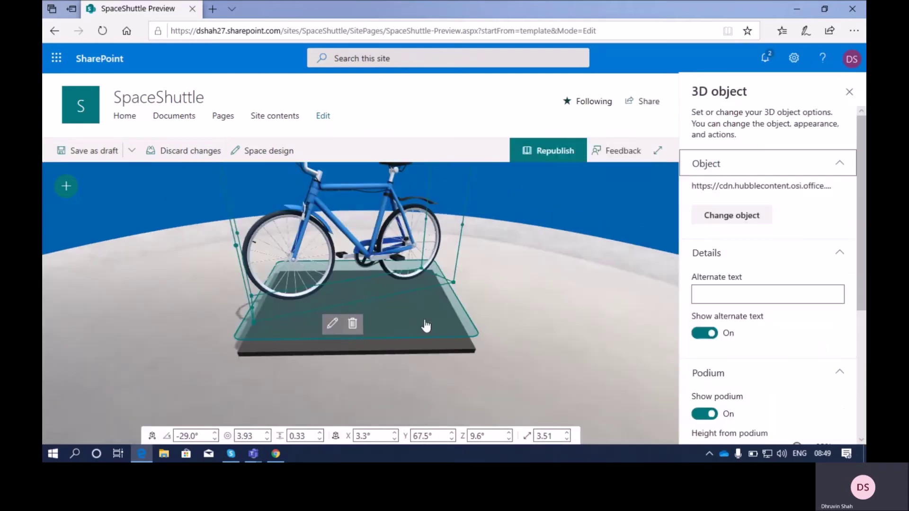
scroll(834, 309, down, 5)
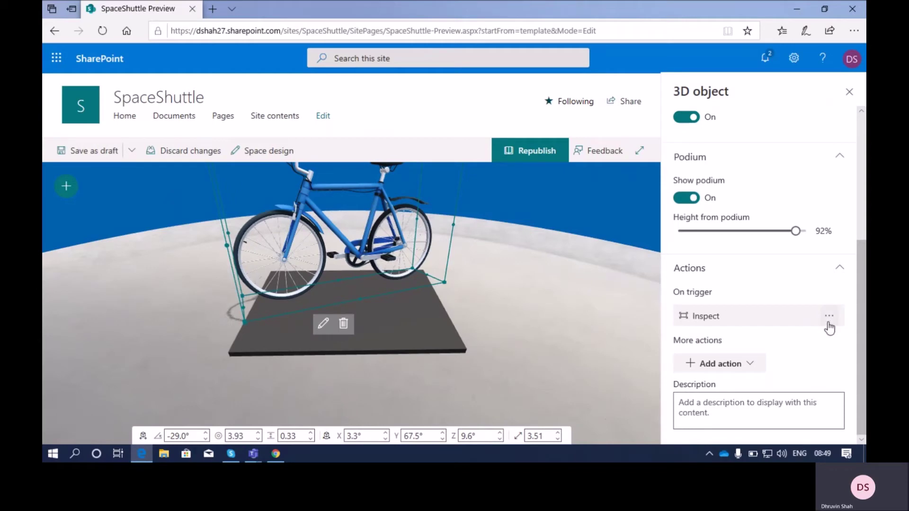
Delete the Inspect trigger action and add a Link to another space action.
click(828, 317)
click(814, 337)
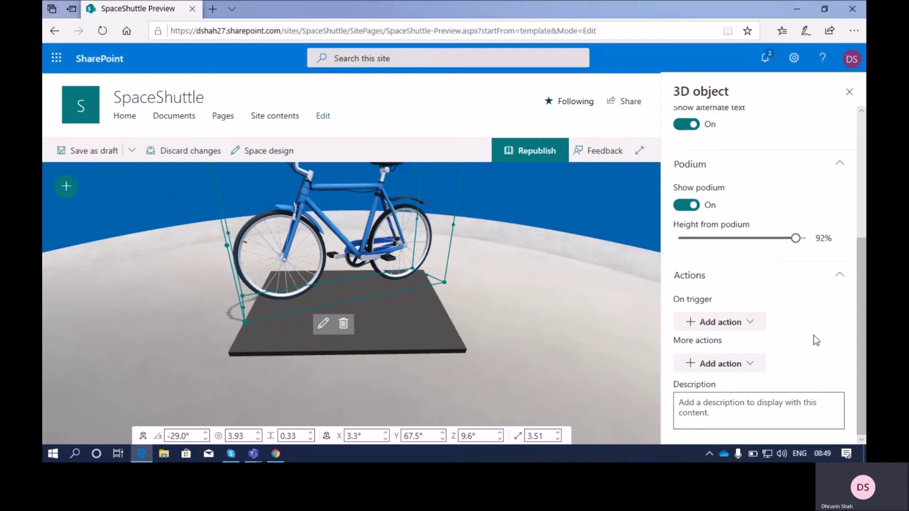
click(747, 327)
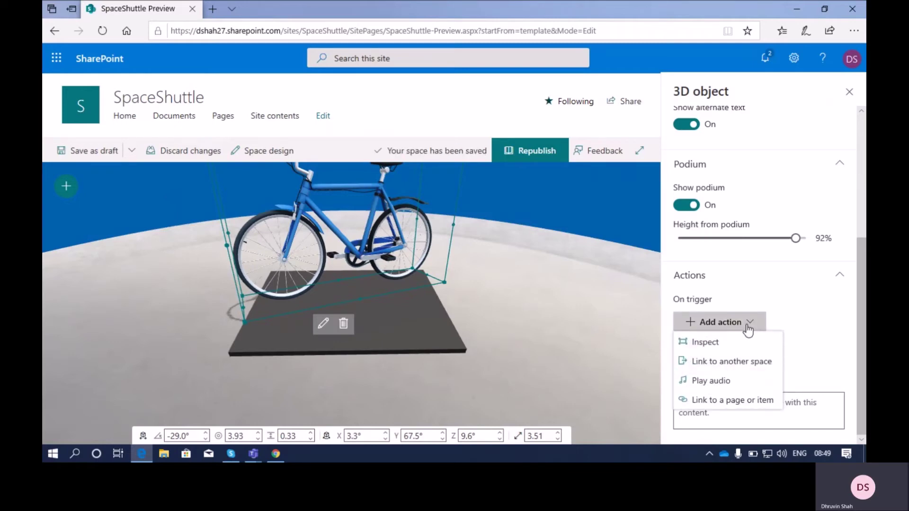
click(749, 367)
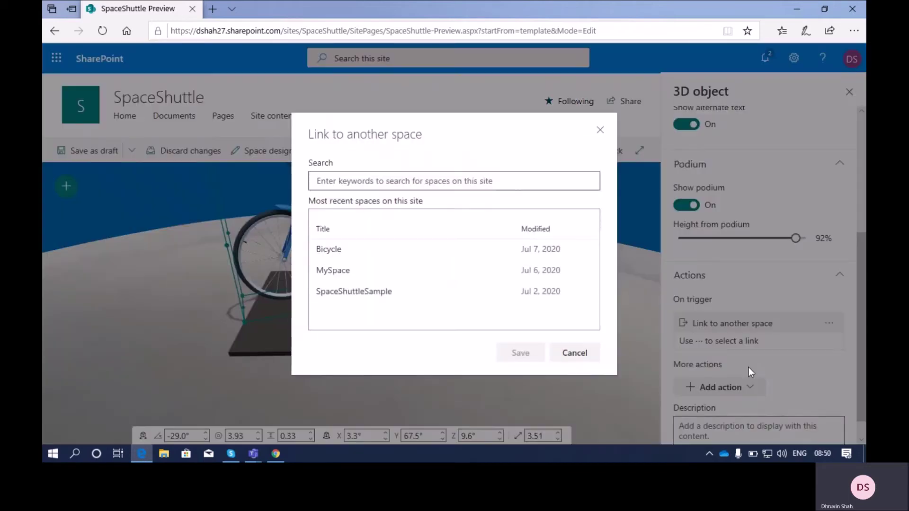
Choose the Bicycle space as the link target and save it.
click(472, 256)
click(527, 354)
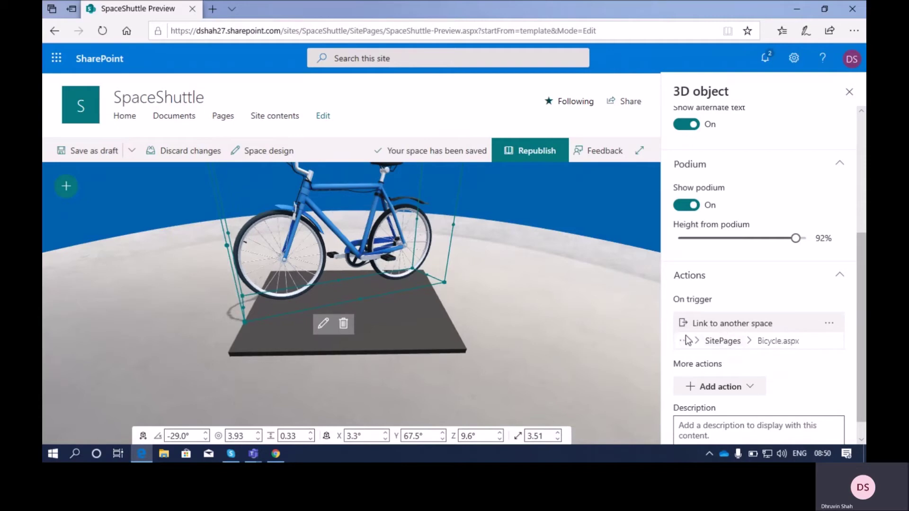
Close the settings panel, test the bicycle link, and return to the SpaceShuttle space.
click(846, 93)
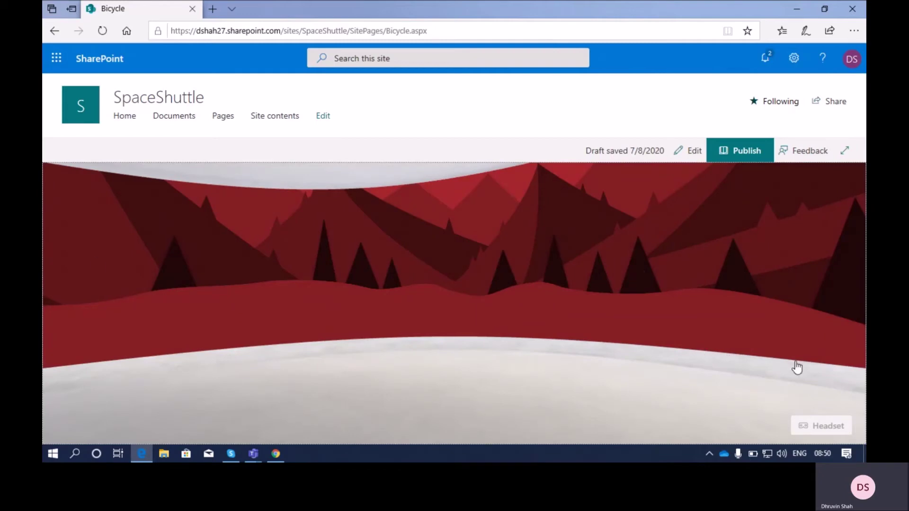
click(54, 31)
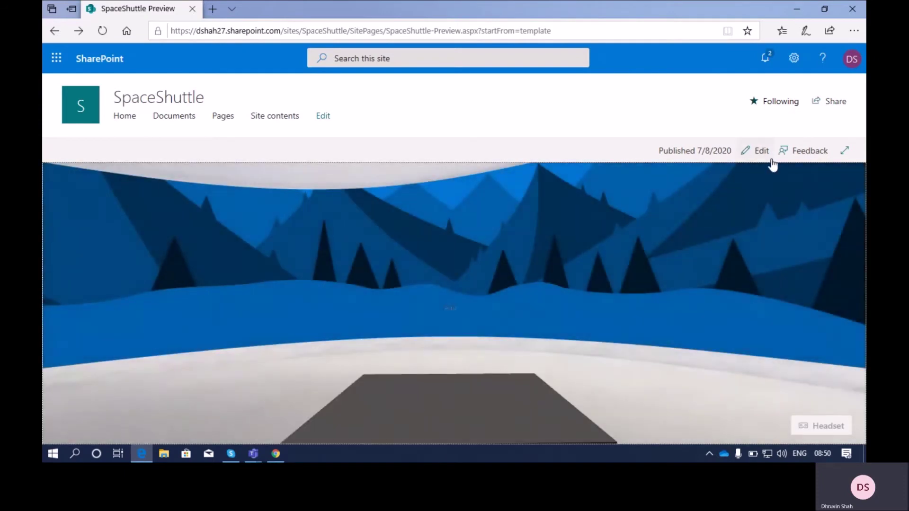
Enter edit mode, select the bicycle and open its 3D object settings.
click(758, 159)
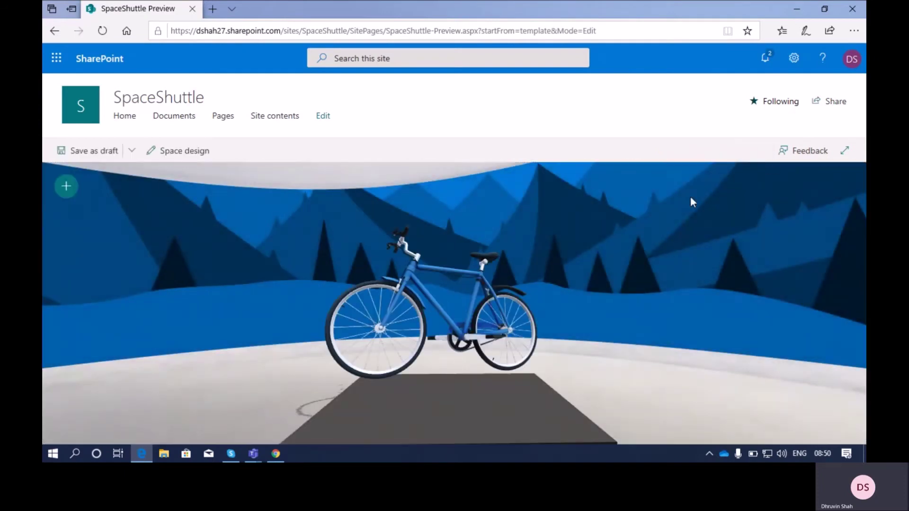
click(469, 317)
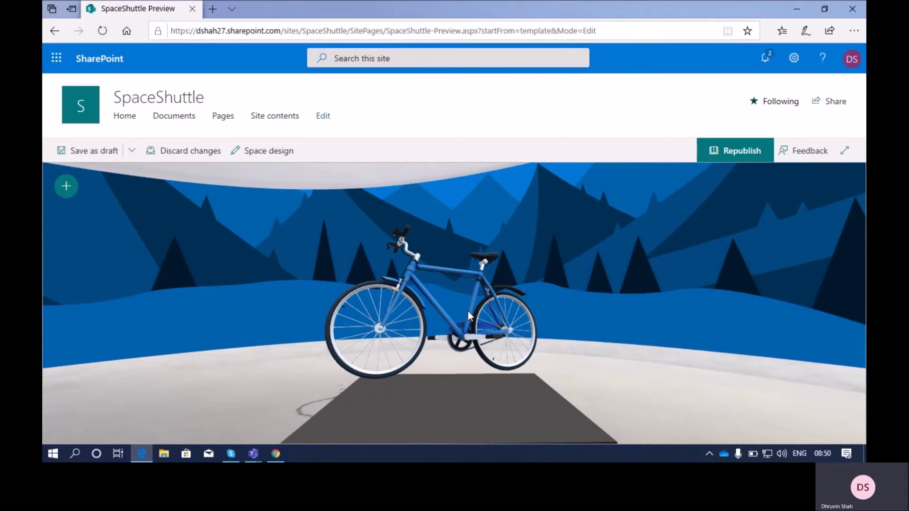
click(410, 319)
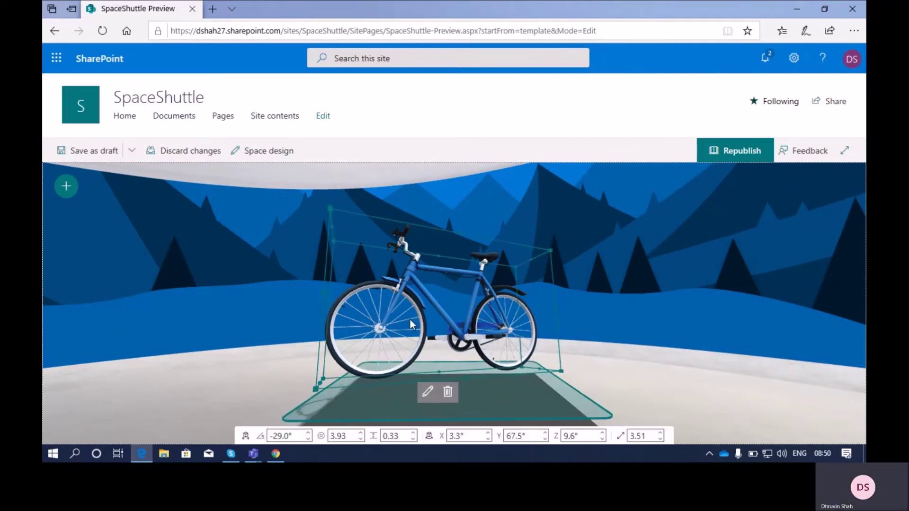
click(428, 391)
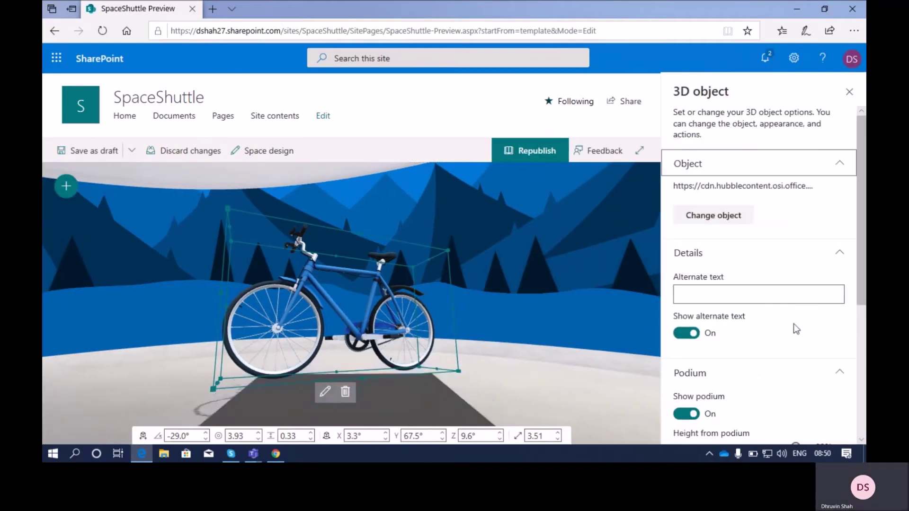
scroll(793, 324, down, 5)
Delete the bicycle's Link to another space trigger action and show the Add action choices.
click(830, 303)
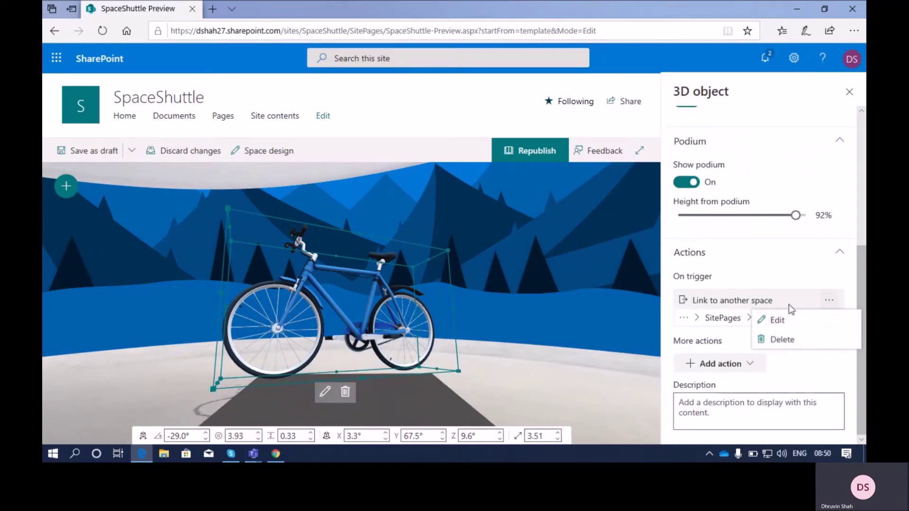
click(780, 339)
click(720, 323)
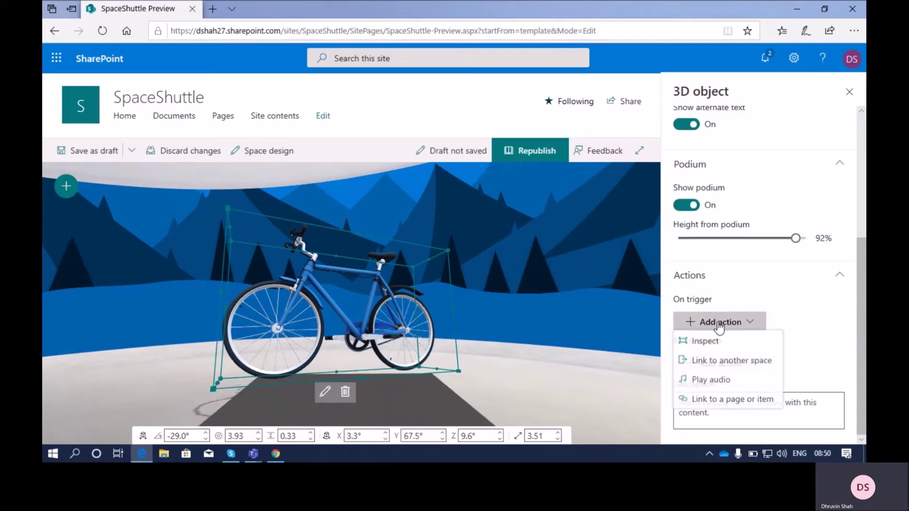
Set the bicycle's trigger to Link to a page or item via From a link, then close the session-ended notice.
click(725, 402)
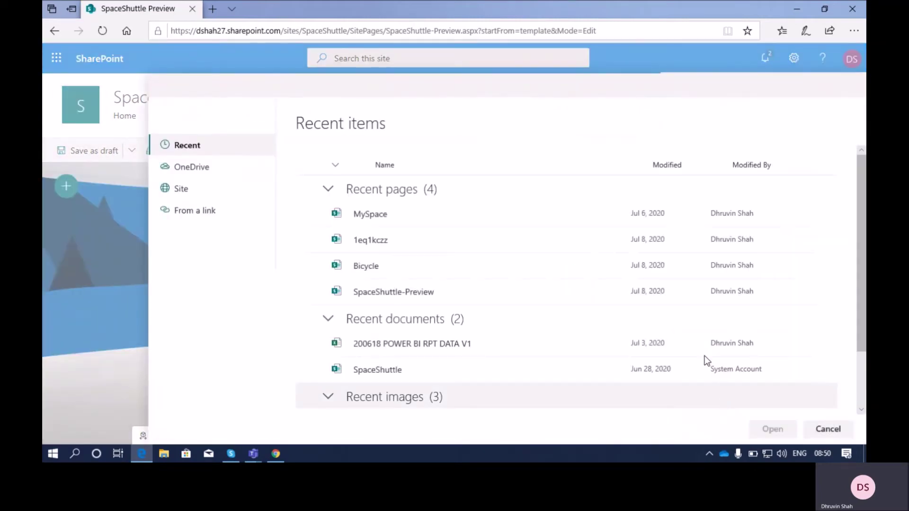
scroll(517, 239, down, 2)
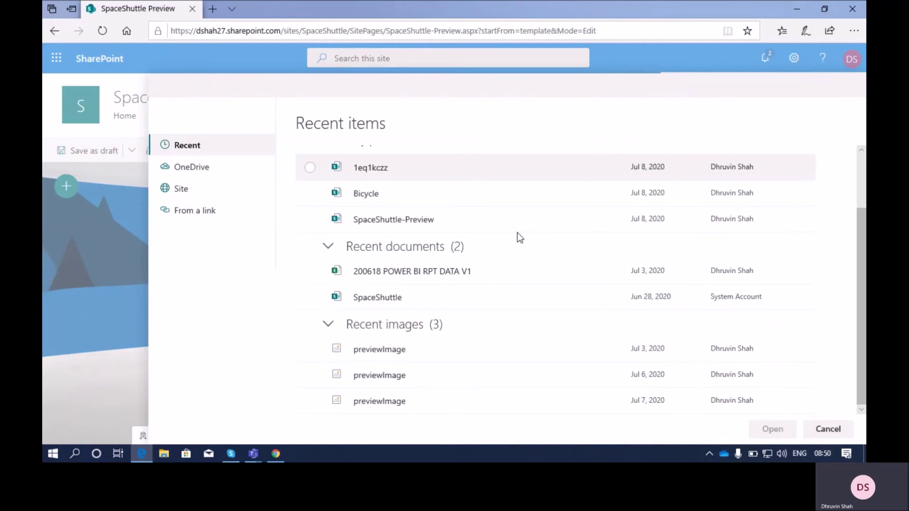
scroll(580, 333, up, 2)
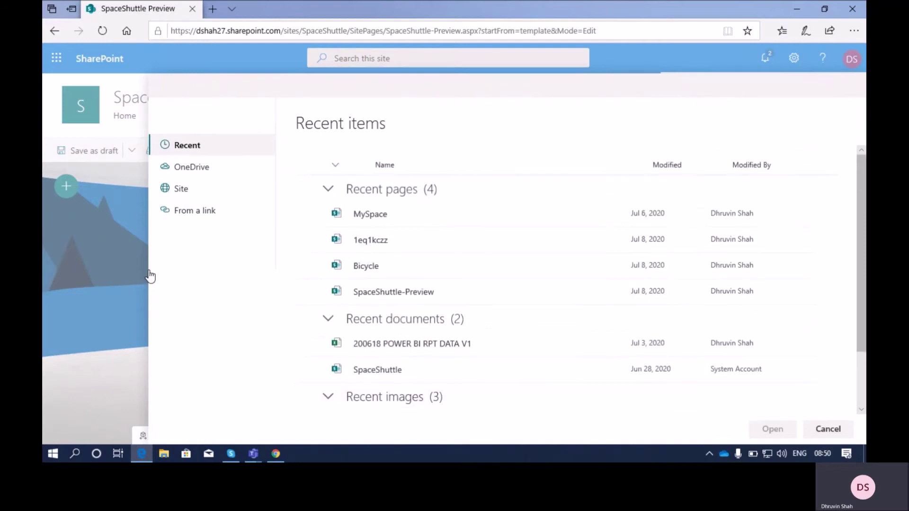
click(190, 210)
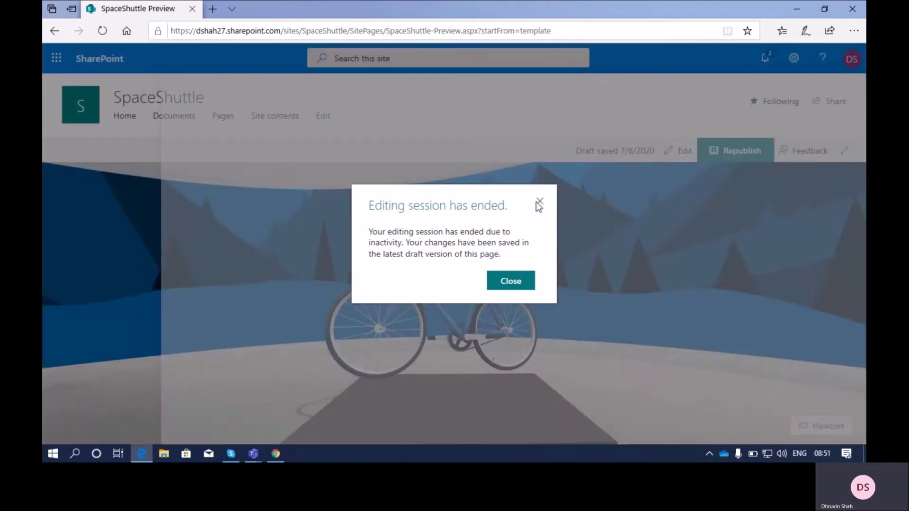
click(537, 202)
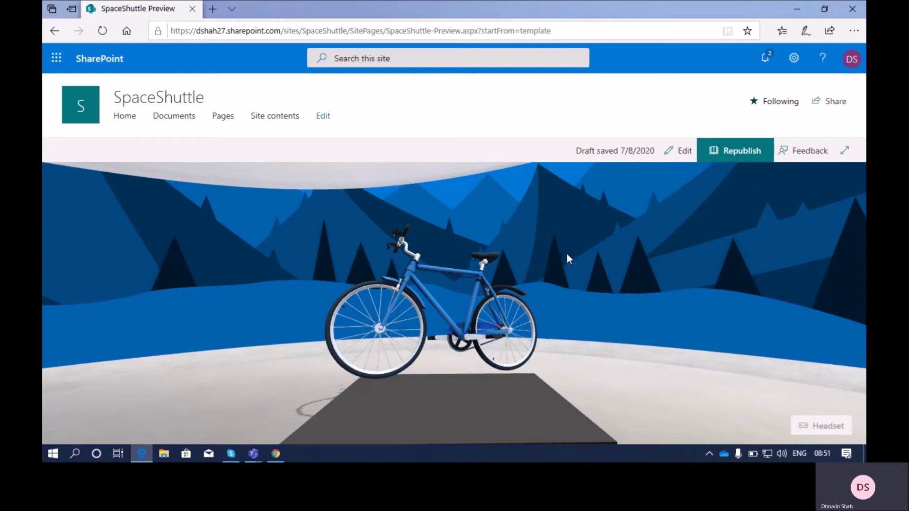
Return to edit mode and delete the bicycle's existing link trigger action.
click(680, 151)
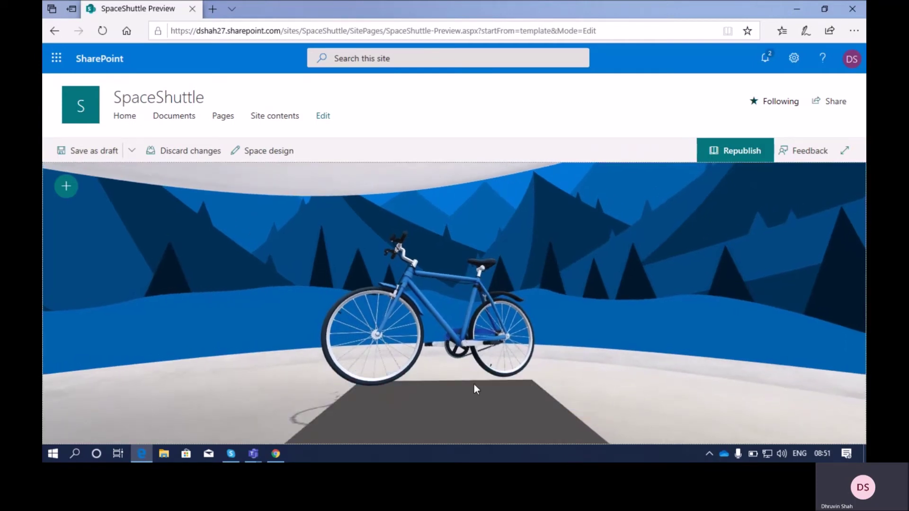
click(471, 415)
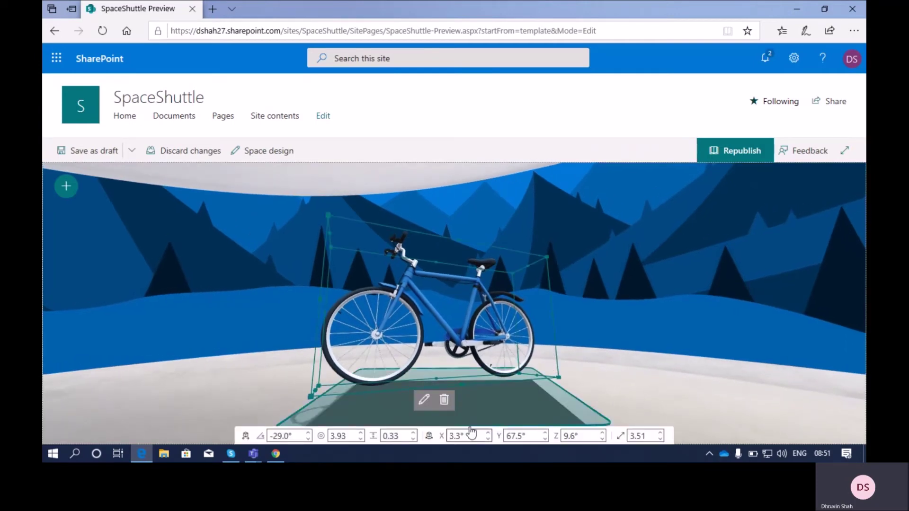
click(423, 400)
scroll(682, 384, down, 5)
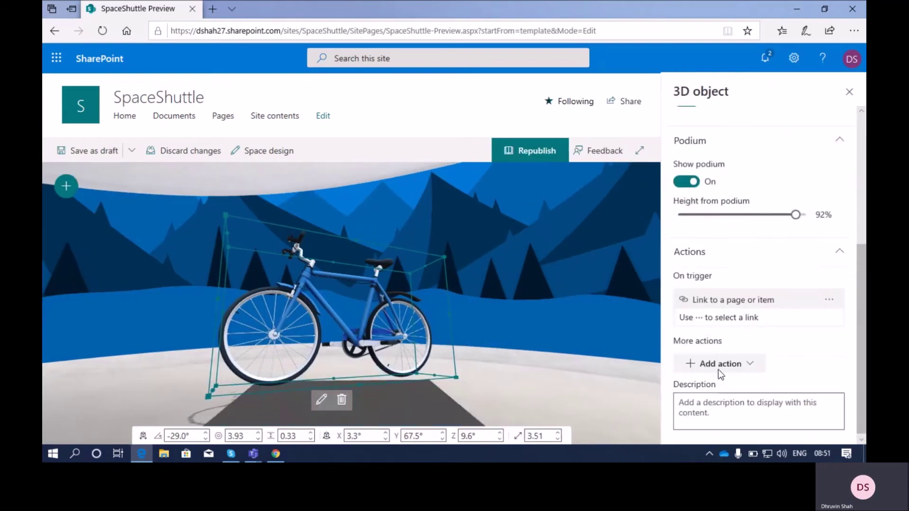
click(832, 301)
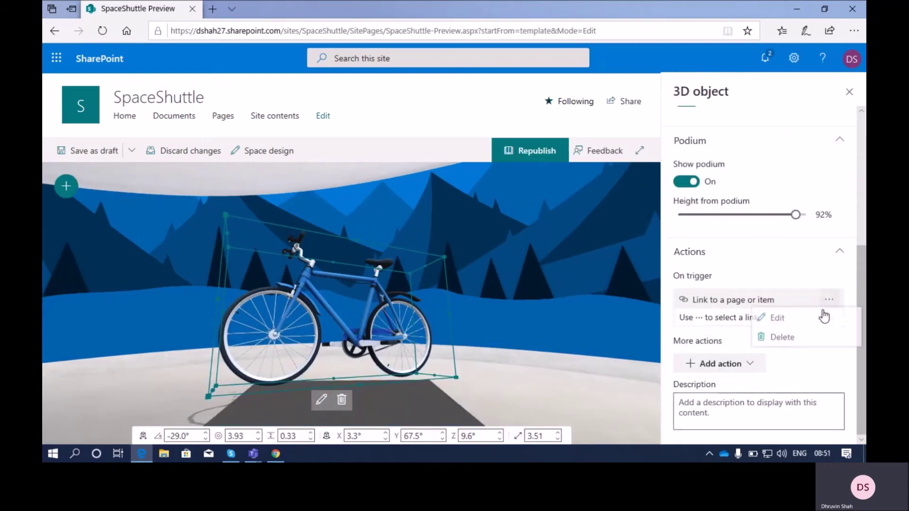
click(799, 340)
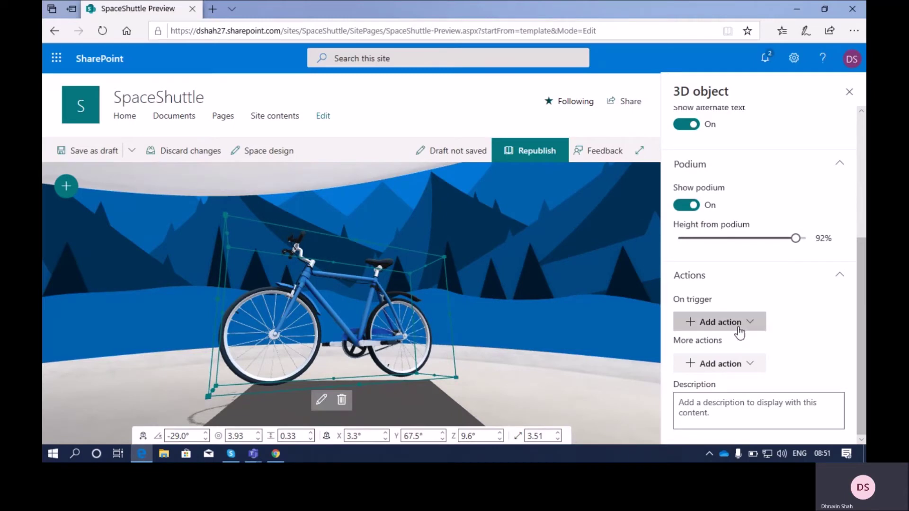
Set the bicycle's On trigger action to Inspect.
click(723, 324)
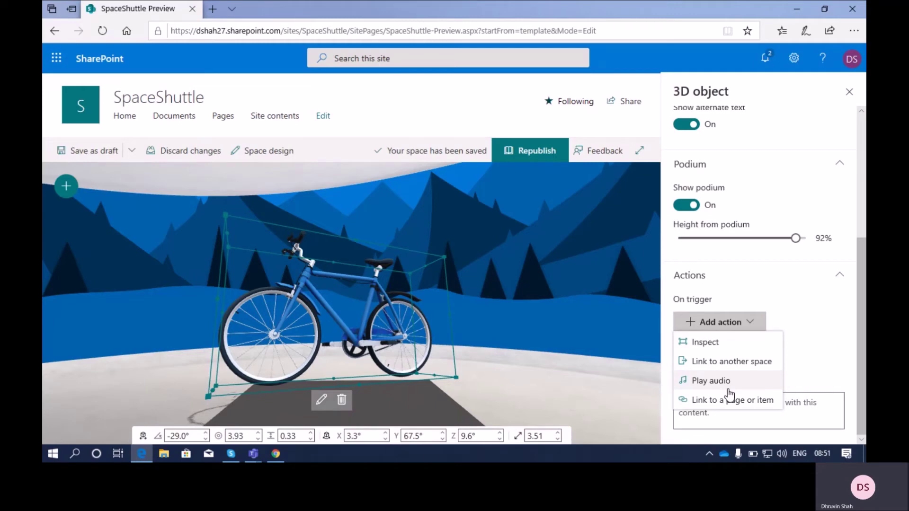
click(750, 352)
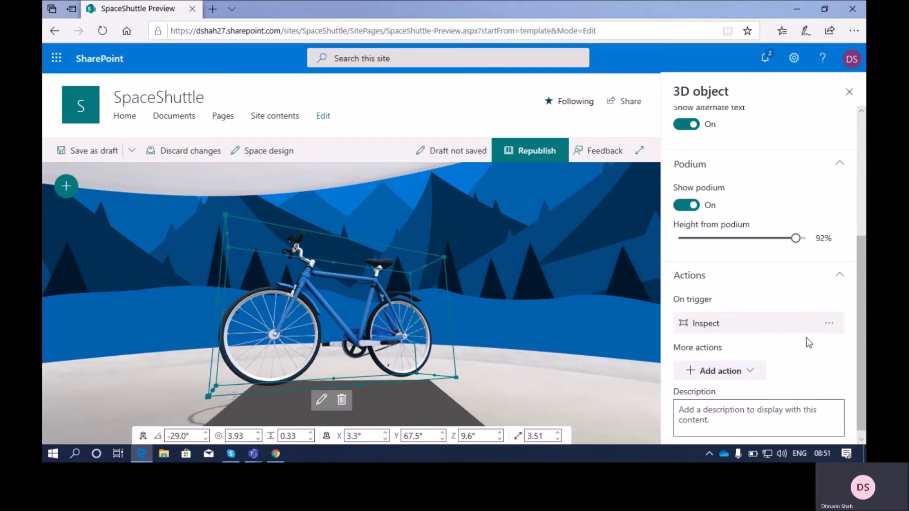
scroll(805, 337, down, 1)
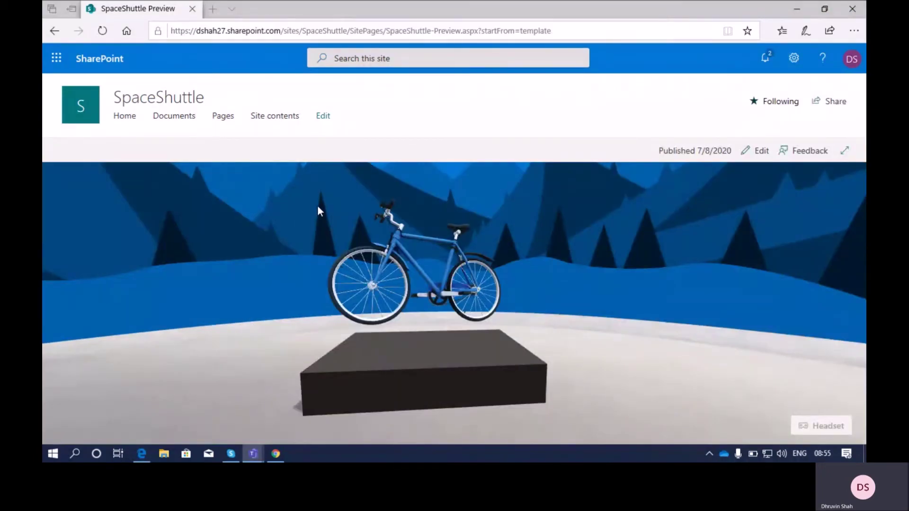
Reopen the republished space for editing and add a new 3D object web part.
click(756, 151)
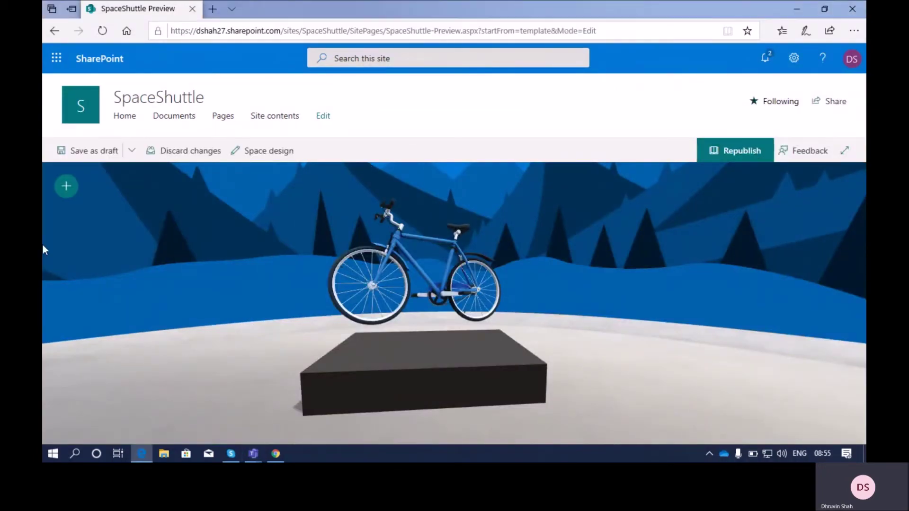
click(70, 193)
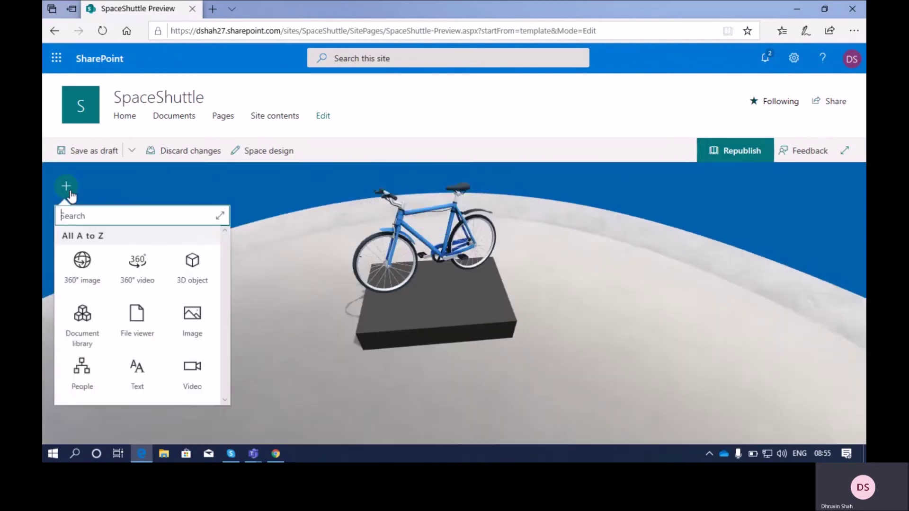
click(194, 278)
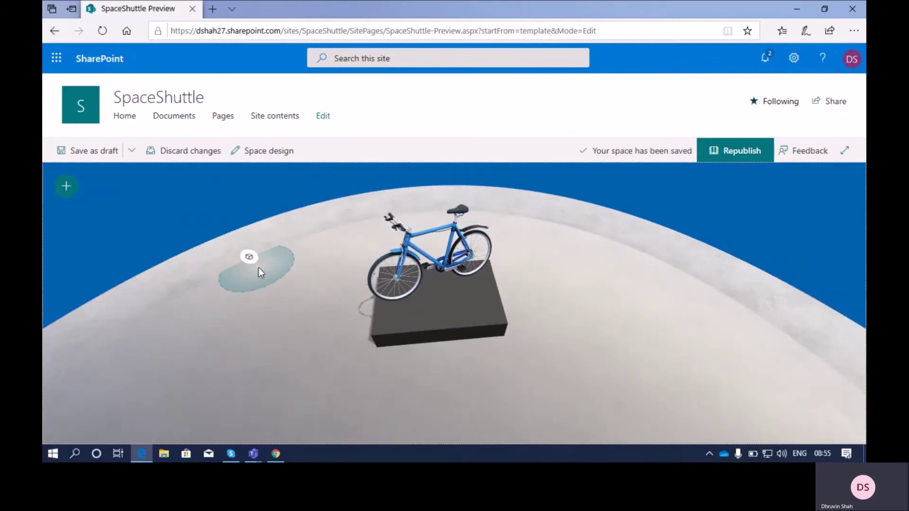
Place the 3D object on the floor and insert the soccer ball from the catalog's Sports models.
click(216, 327)
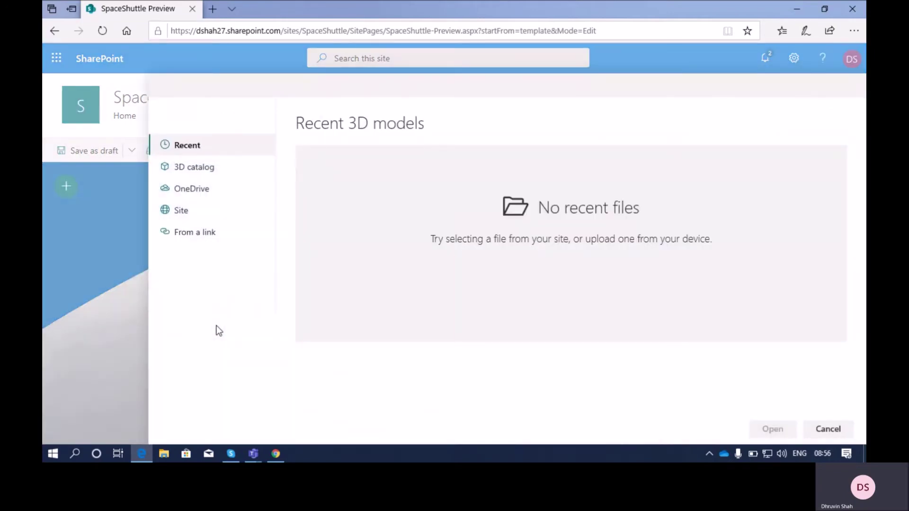
click(221, 175)
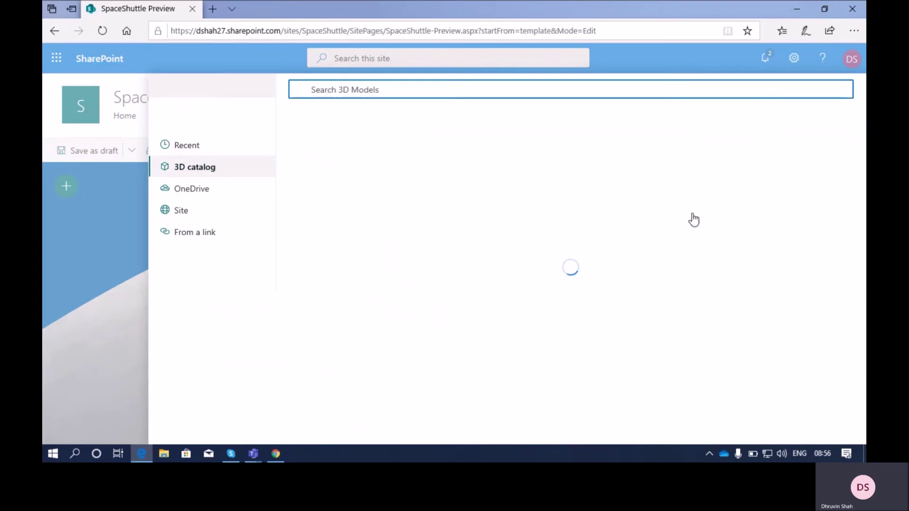
scroll(742, 270, down, 5)
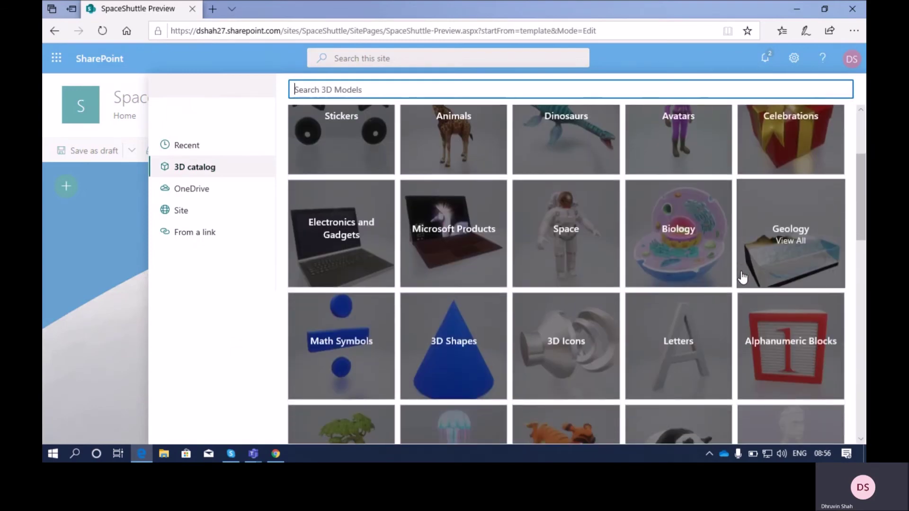
scroll(742, 277, down, 4)
scroll(742, 277, down, 6)
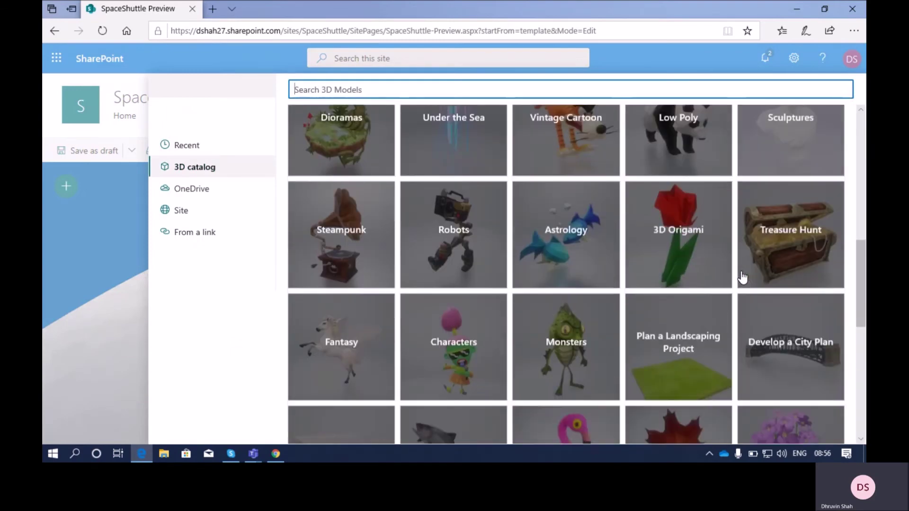
scroll(743, 277, down, 2)
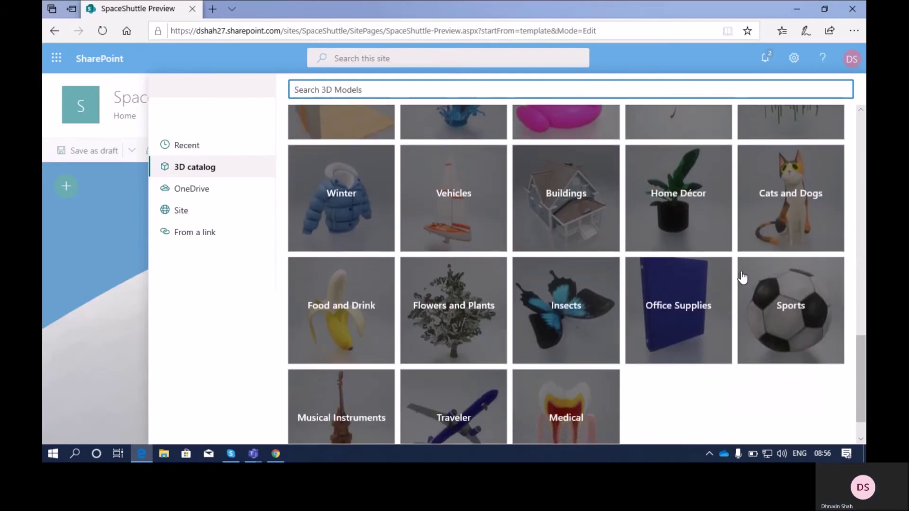
click(787, 308)
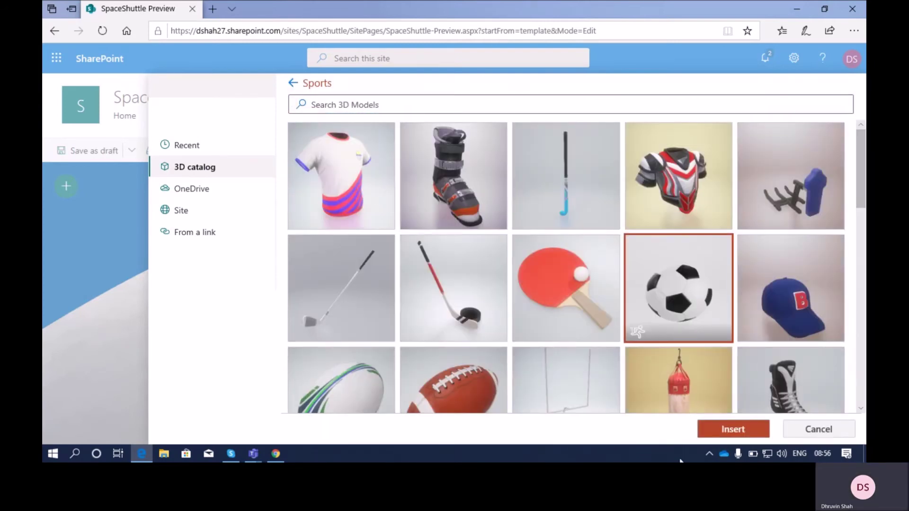
click(728, 429)
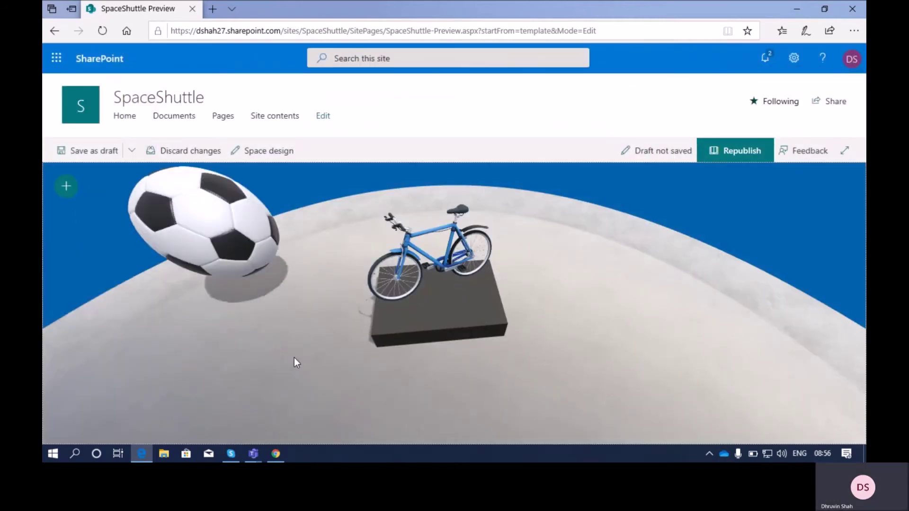
Drag the soccer ball to the right of the bicycle's podium.
drag(295, 361, 322, 417)
drag(427, 358, 589, 352)
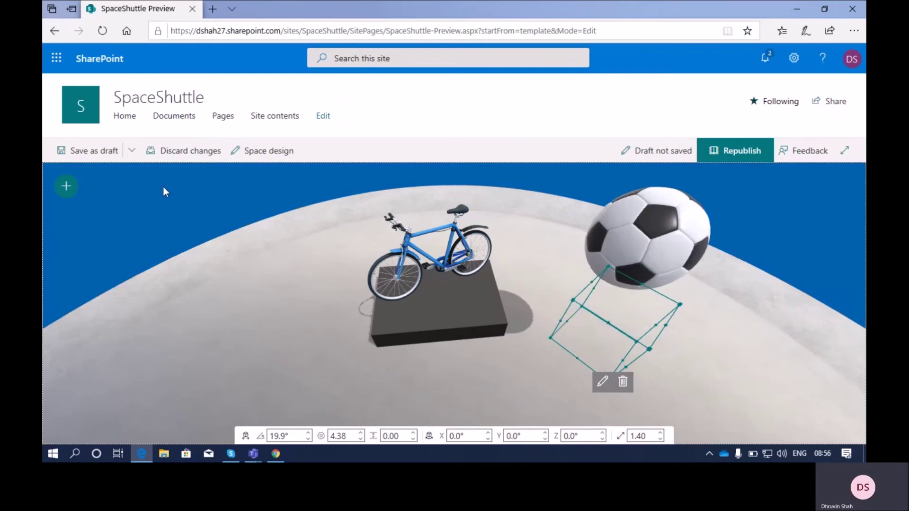
click(249, 152)
click(250, 152)
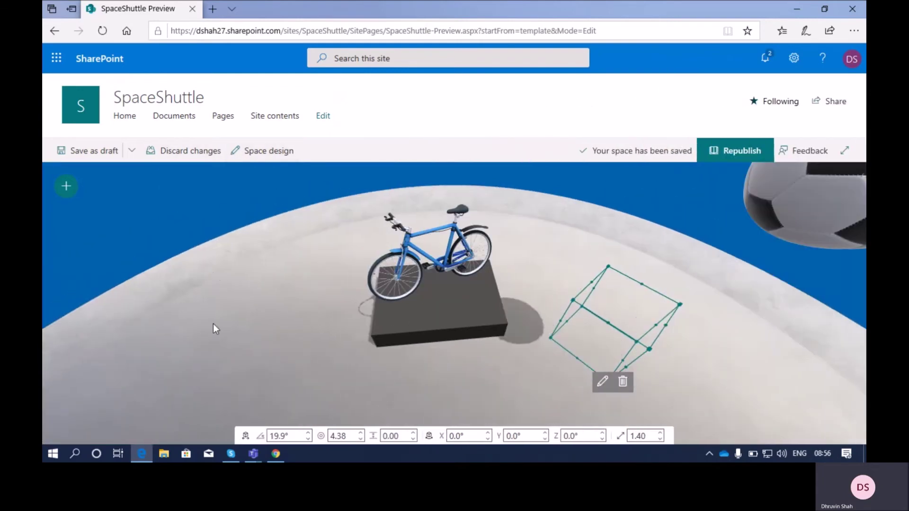
Add a new 3D object web part and place it on the floor.
click(66, 186)
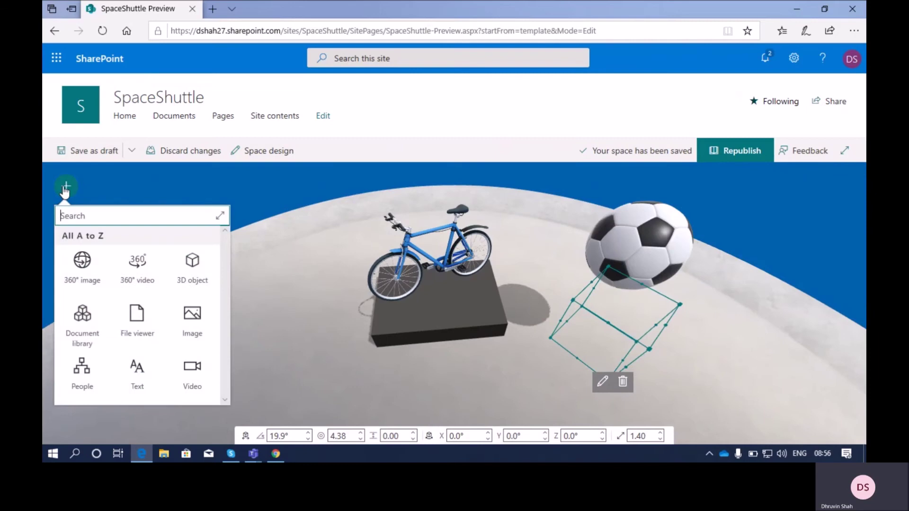
click(199, 279)
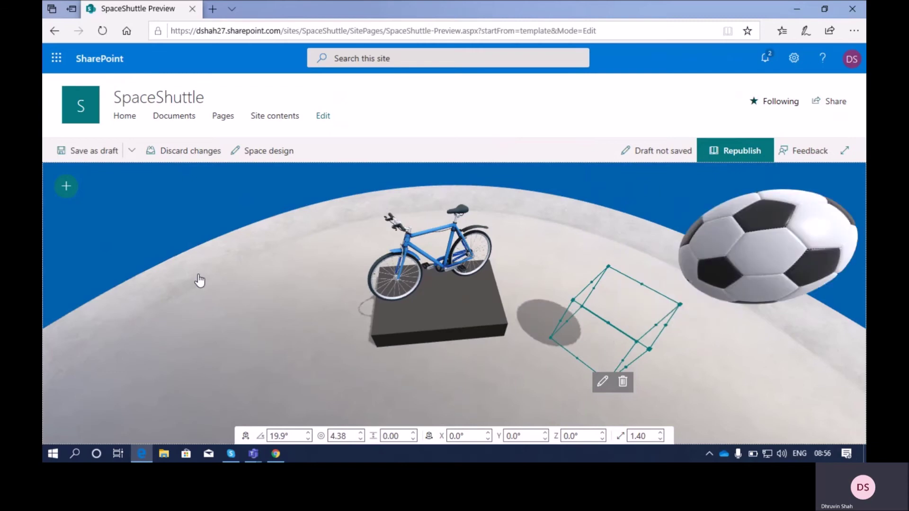
click(175, 308)
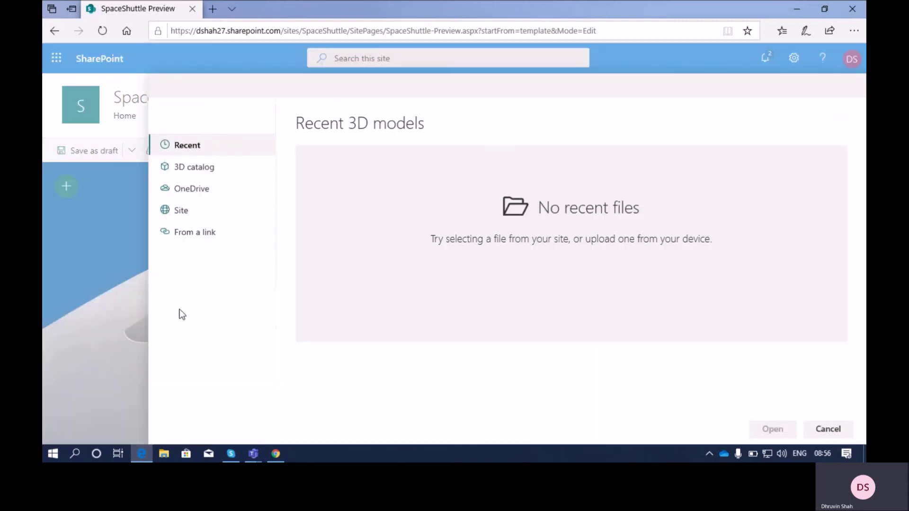
Insert the skeleton model from the 3D catalog's Biology category.
click(209, 175)
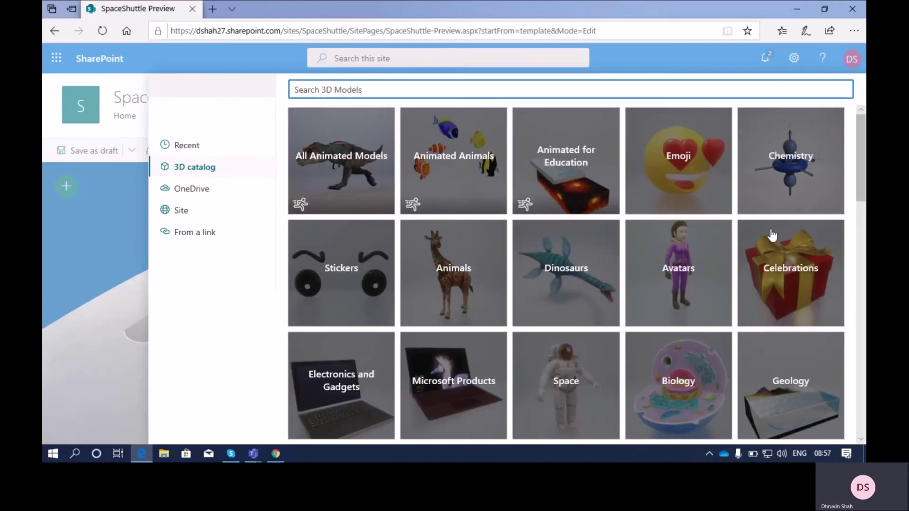
scroll(601, 358, down, 2)
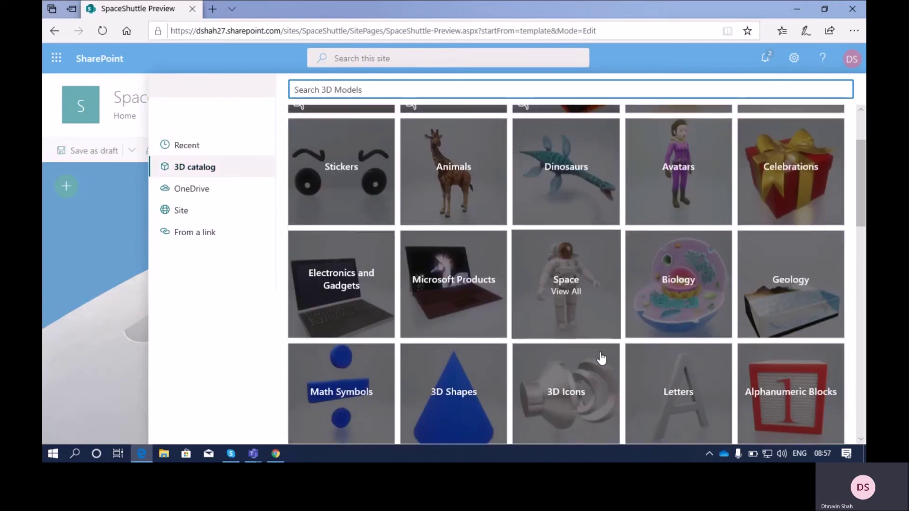
scroll(601, 358, up, 2)
scroll(601, 358, down, 5)
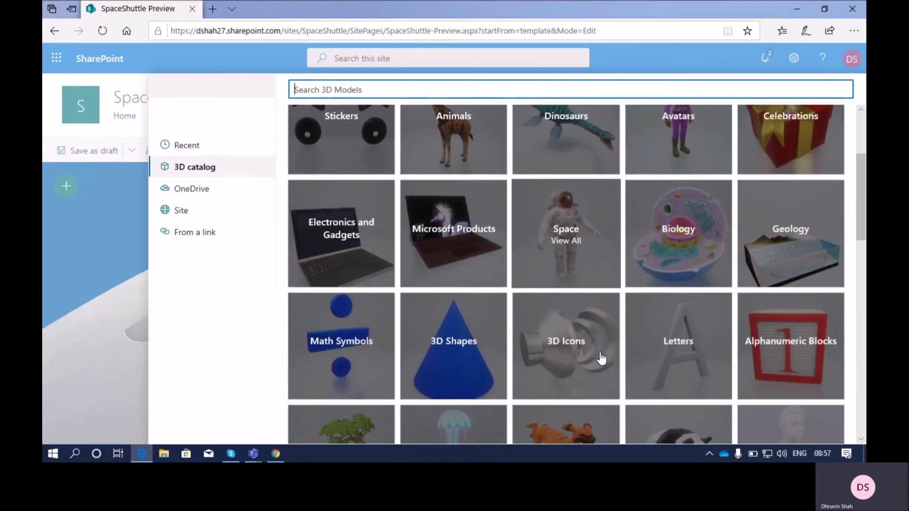
scroll(601, 359, down, 10)
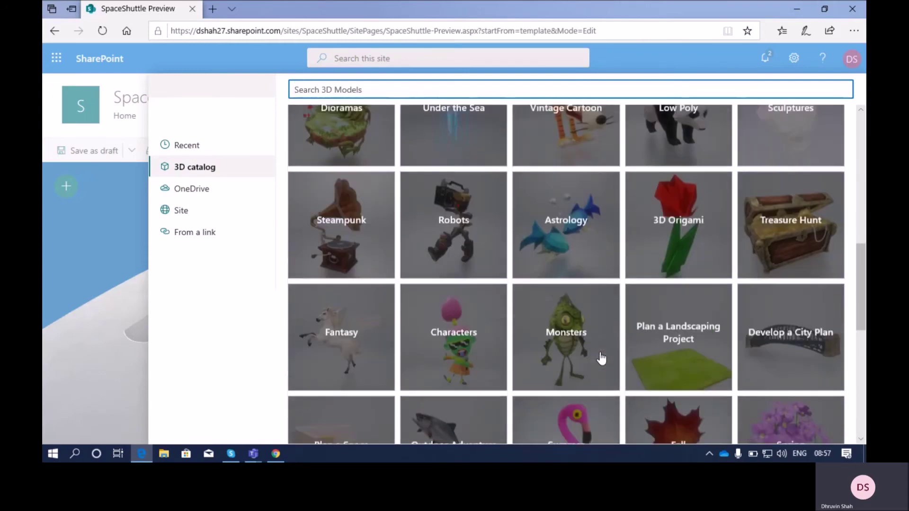
scroll(601, 358, down, 3)
scroll(601, 359, up, 5)
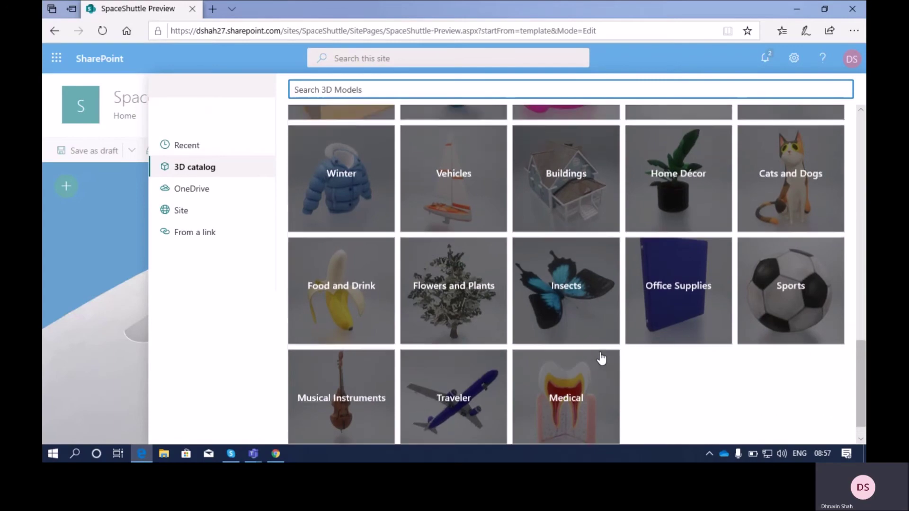
scroll(601, 358, up, 8)
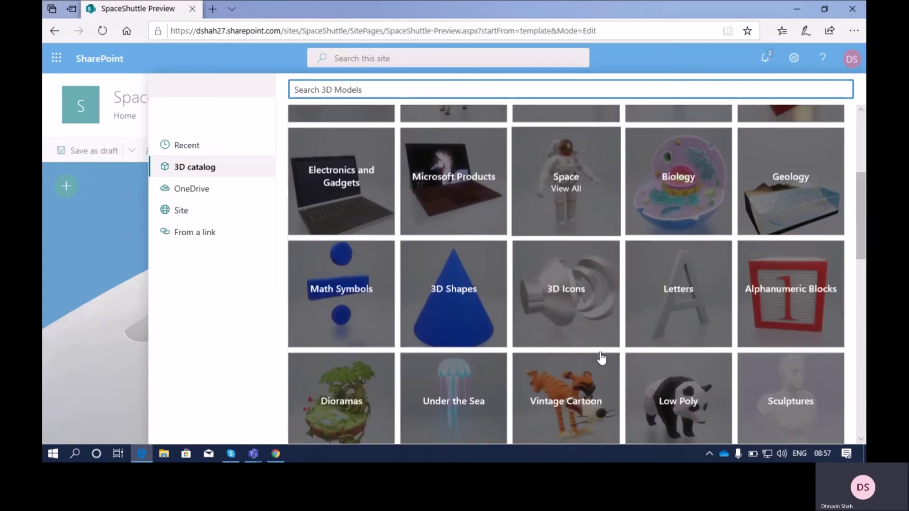
click(674, 316)
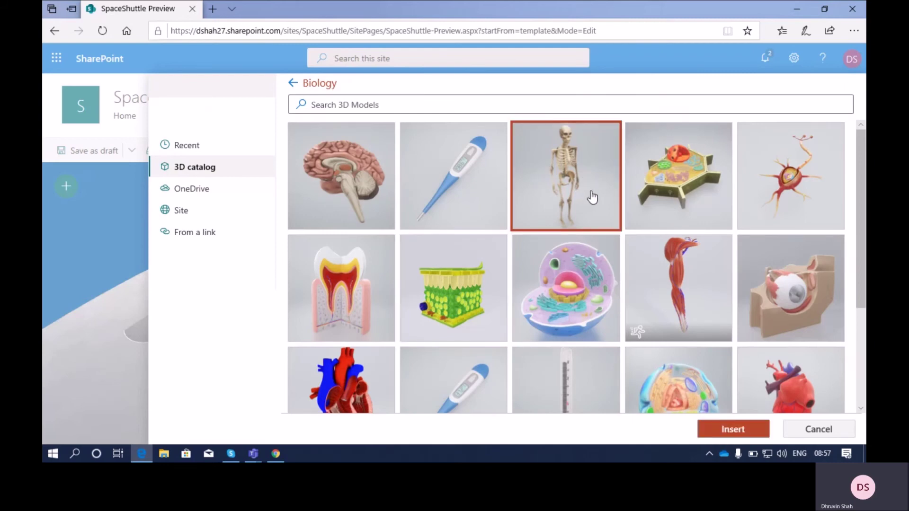
click(729, 426)
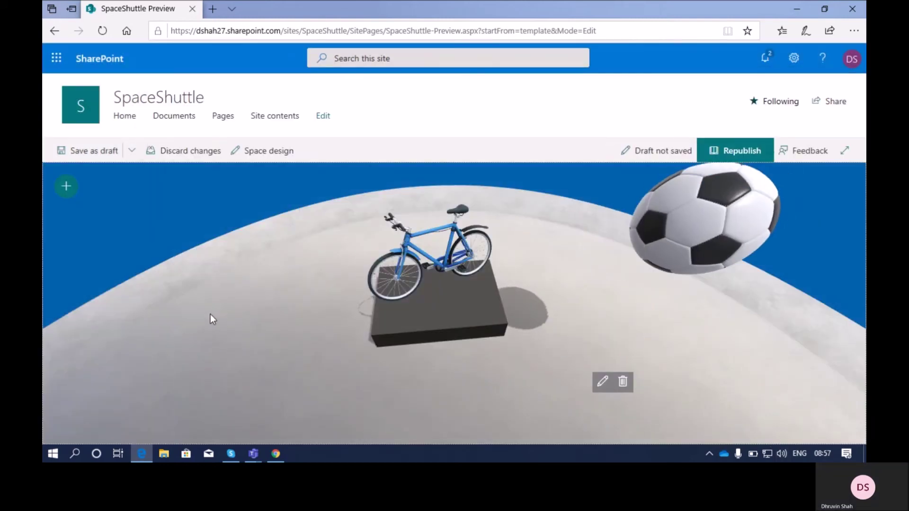
Scale the skeleton up to 3.35, position it left of the podium, and republish the space.
drag(135, 276, 235, 326)
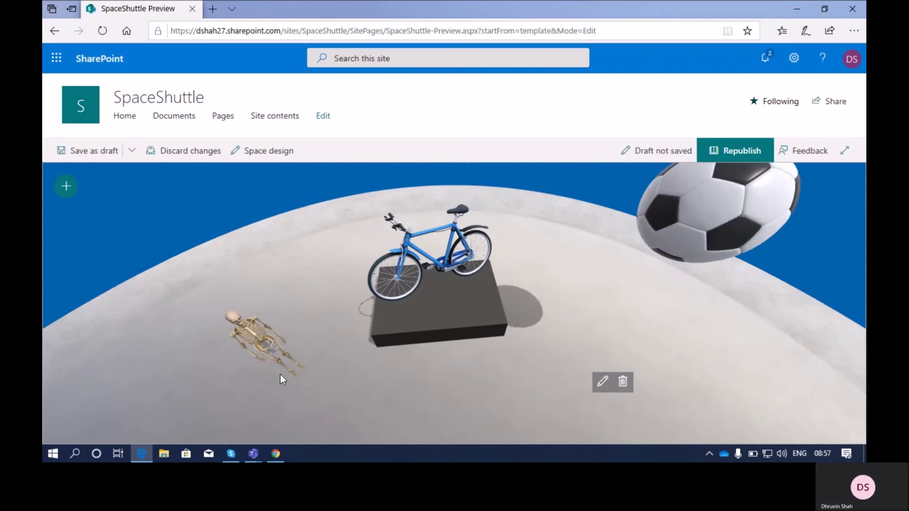
click(296, 373)
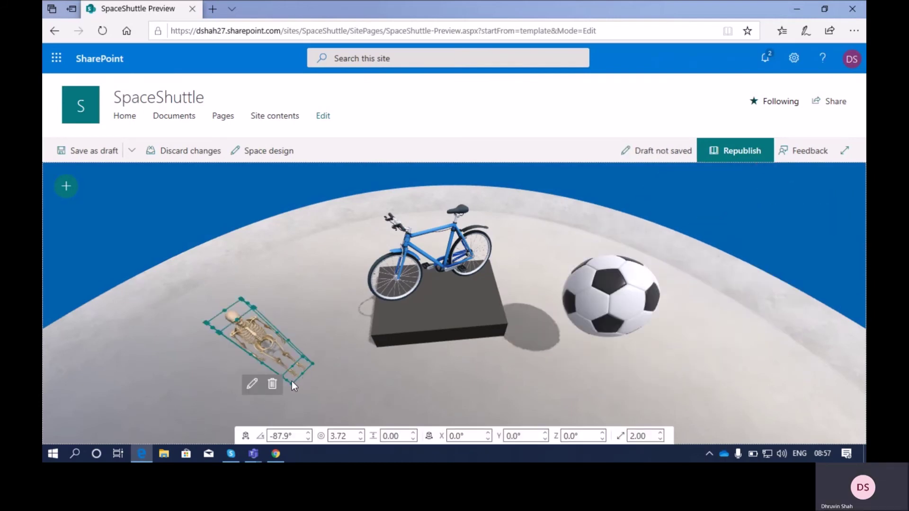
drag(291, 285, 317, 362)
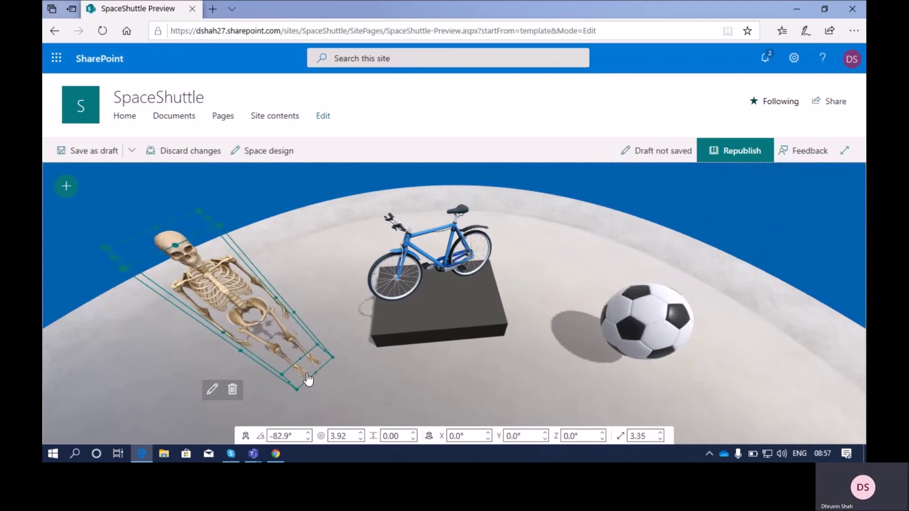
drag(241, 334, 308, 316)
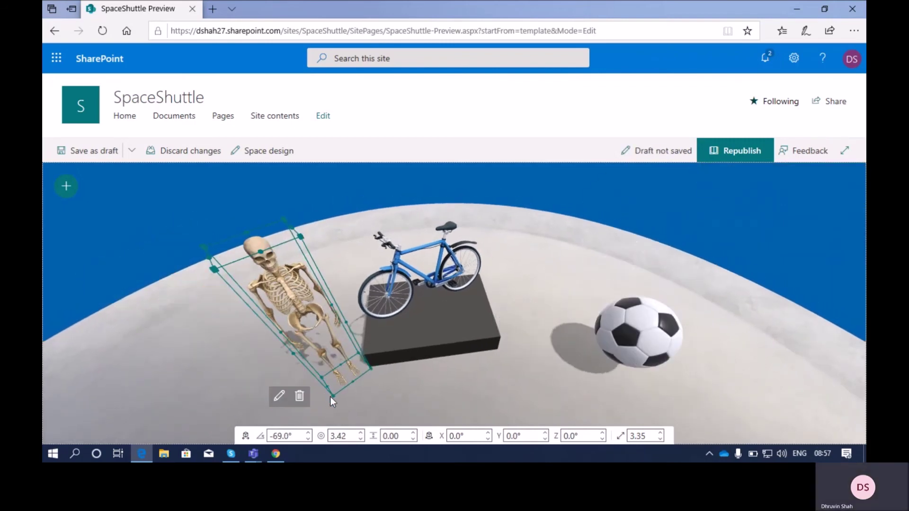
drag(341, 384, 276, 379)
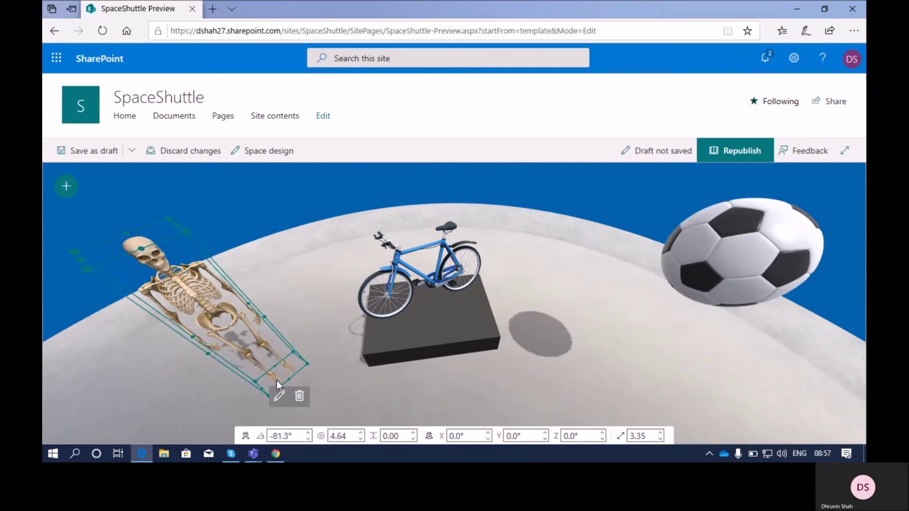
drag(225, 295, 258, 296)
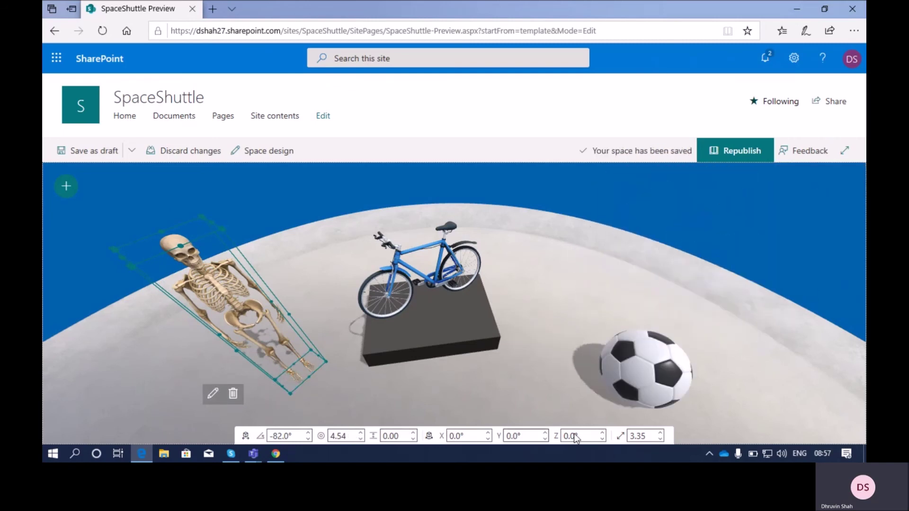
click(728, 152)
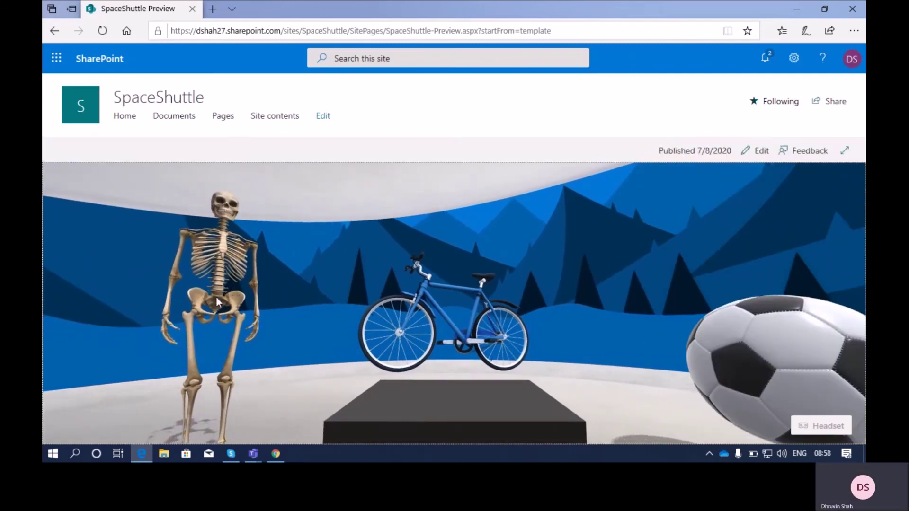
Inspect the skeleton up close in the published space, then put it back.
click(216, 296)
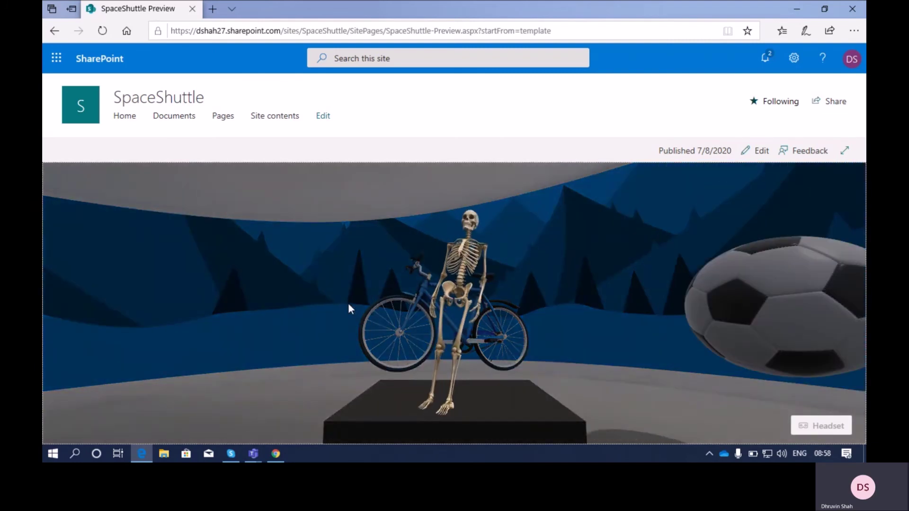
click(457, 287)
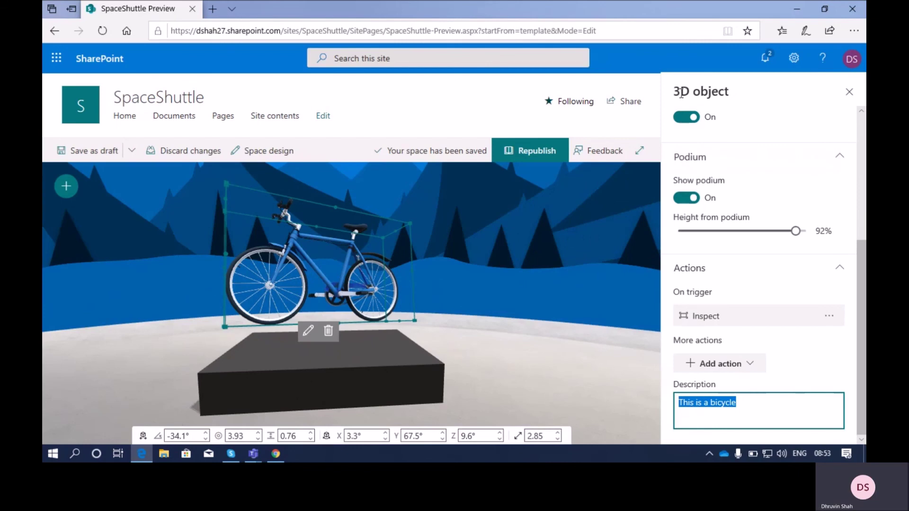
Close the bicycle's 3D object properties pane and republish the space.
click(846, 93)
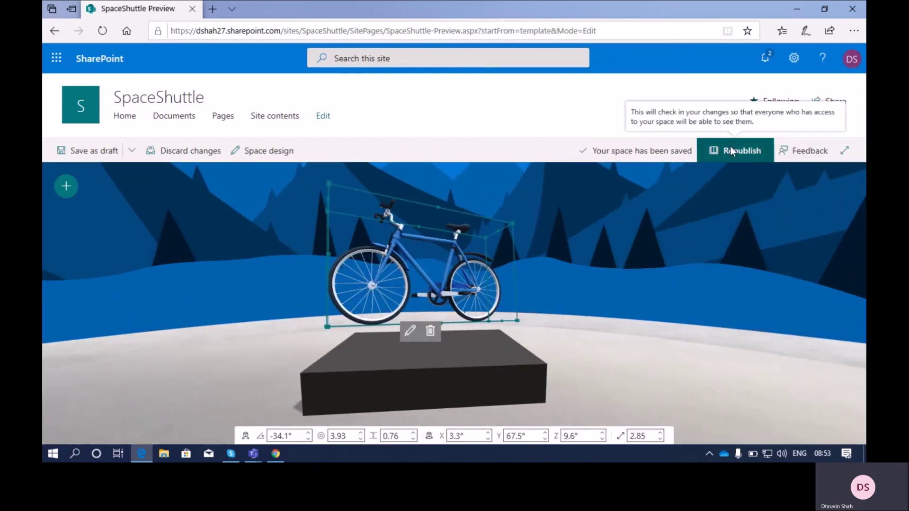
click(730, 149)
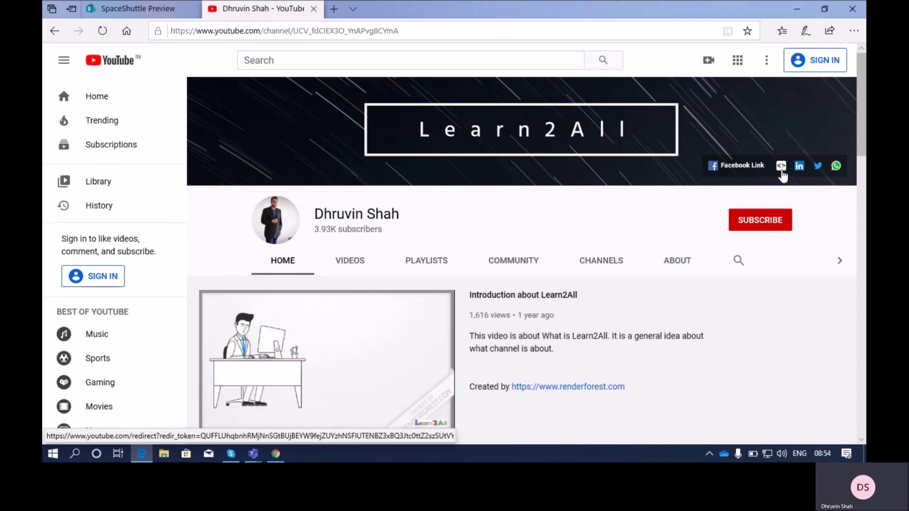
Open the Learn2ALL daily-updates Google form, then switch back to the YouTube channel tab.
click(782, 172)
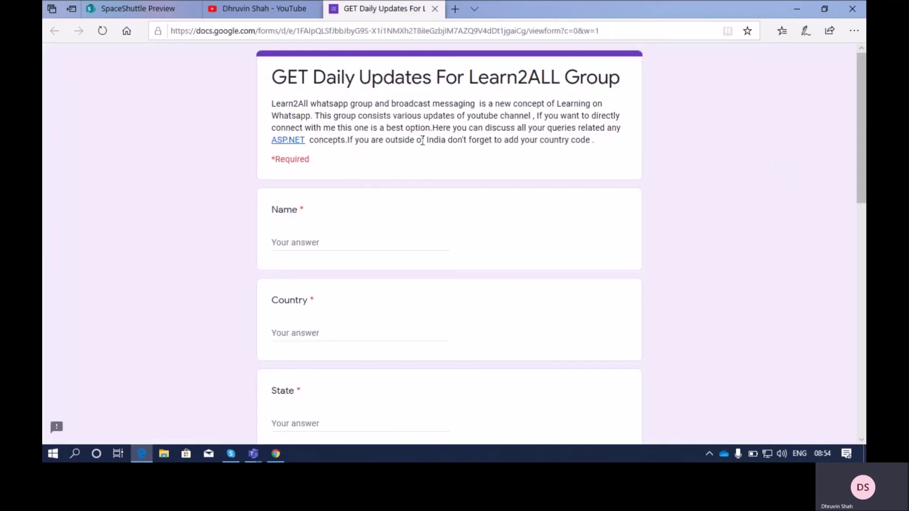
click(277, 9)
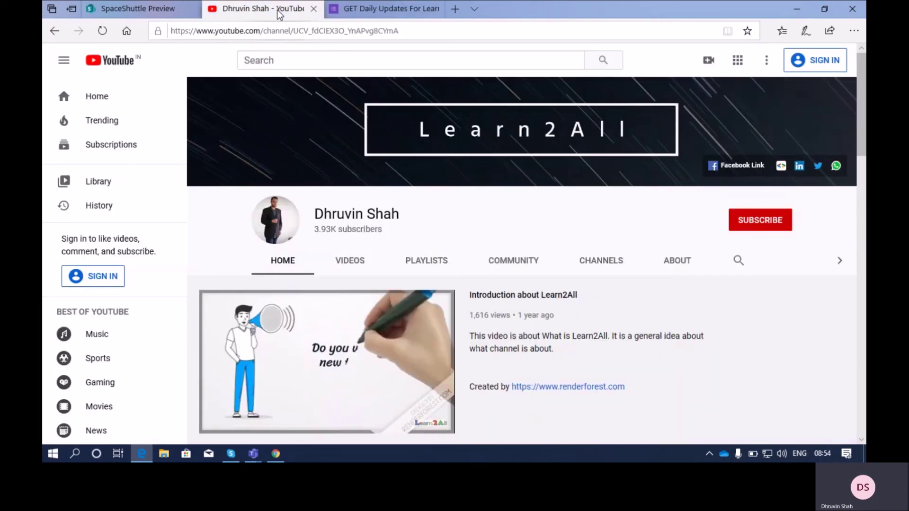